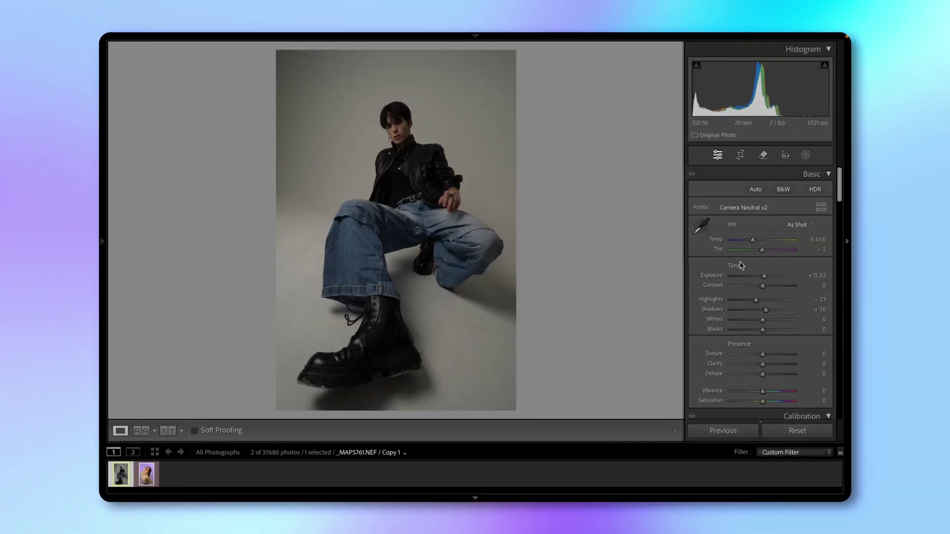
Open the virtual copy of _MAP5761.NEF in Adobe Photoshop 2024 for editing.
scroll(764, 297, up, 10)
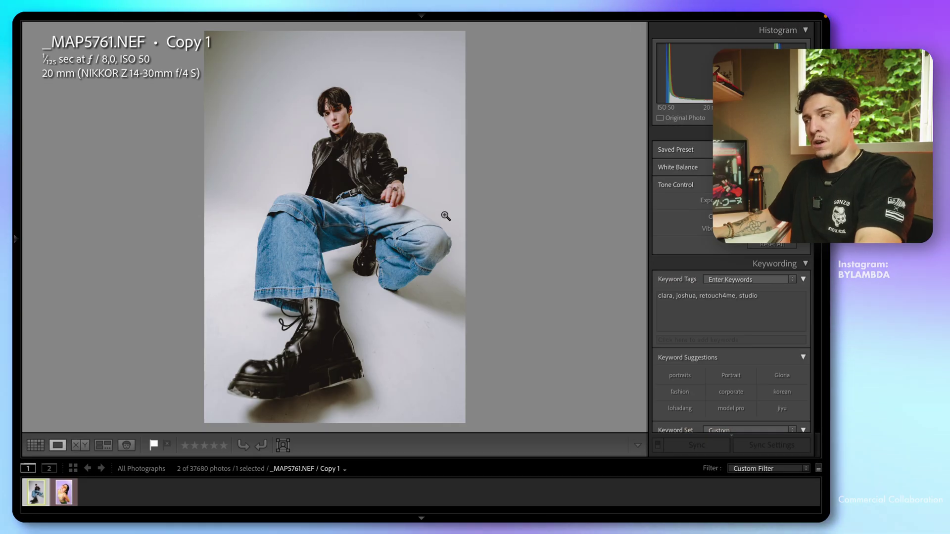
key(Right)
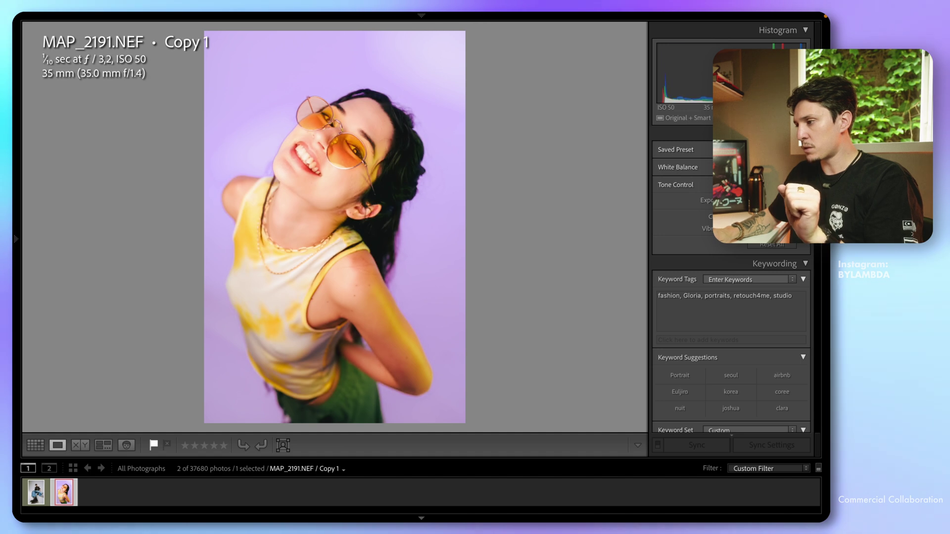
key(Left)
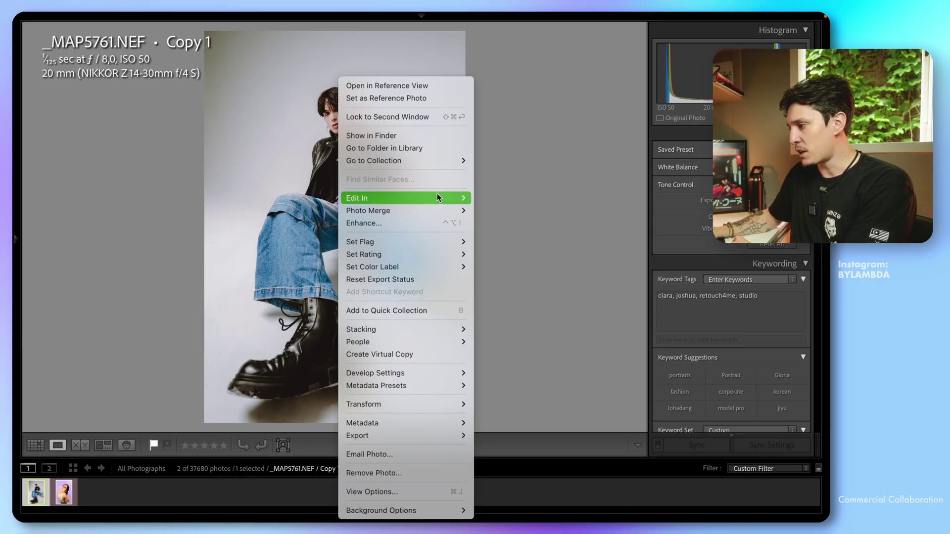
mouse_move(437, 197)
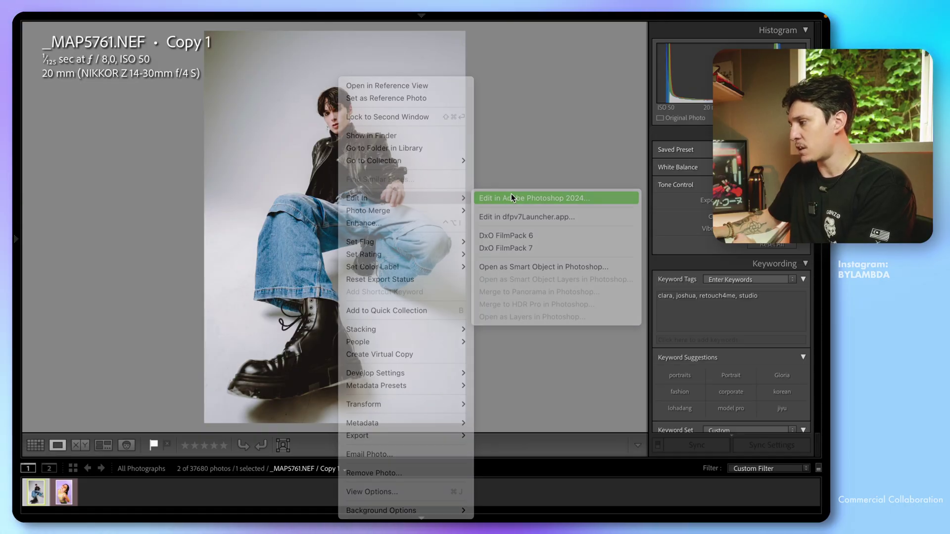
click(512, 198)
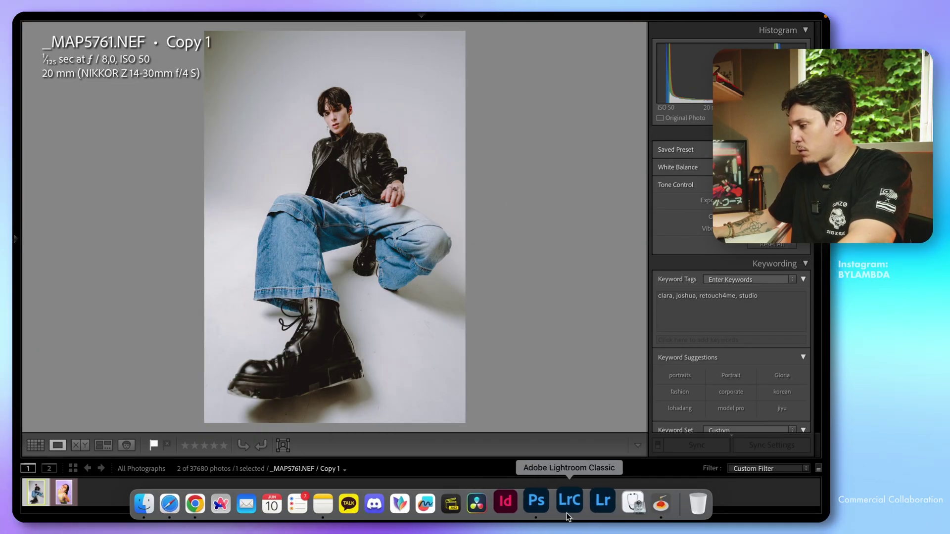
scroll(506, 297, right, 2)
scroll(375, 279, down, 1)
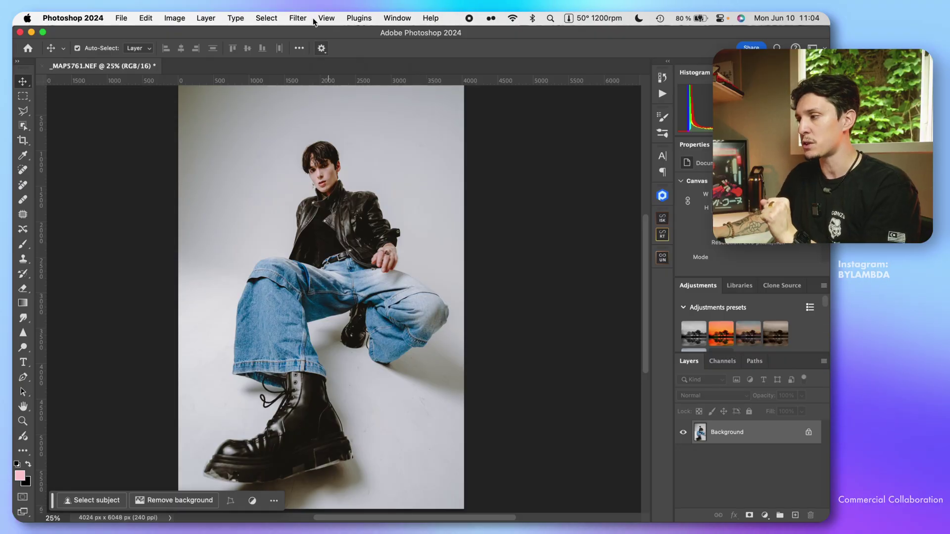
click(302, 19)
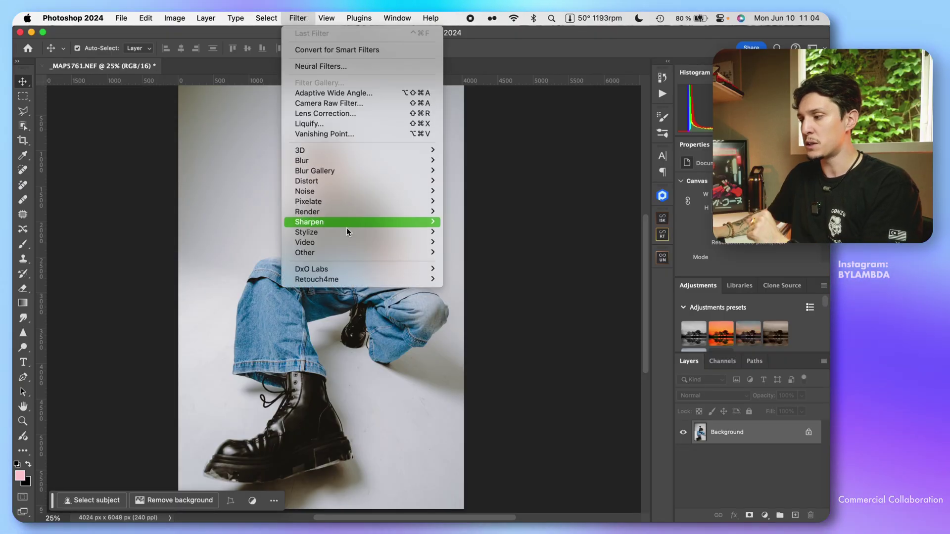
mouse_move(351, 279)
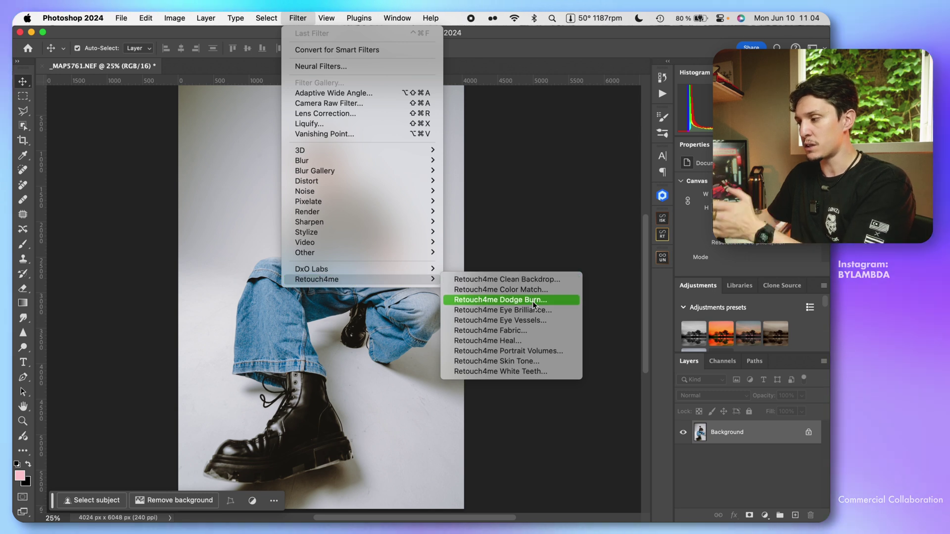
click(537, 232)
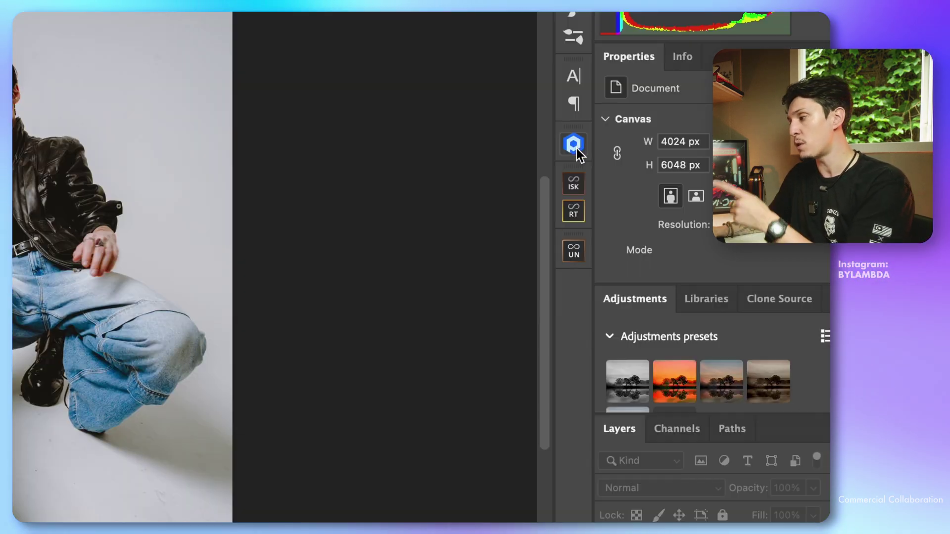
Show the Retouch4me on-device plugins and switch off Eye Brilliance, White Teeth and Fabric.
click(576, 146)
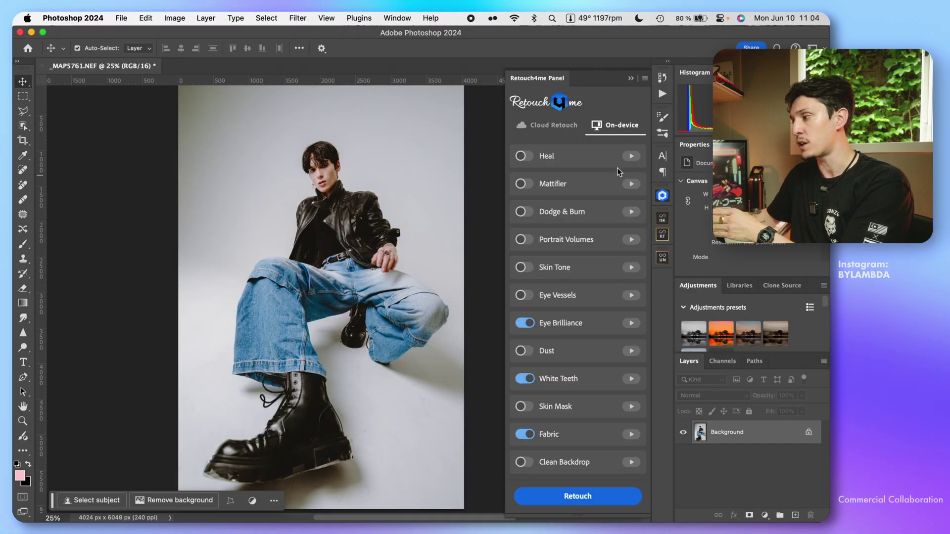
click(562, 129)
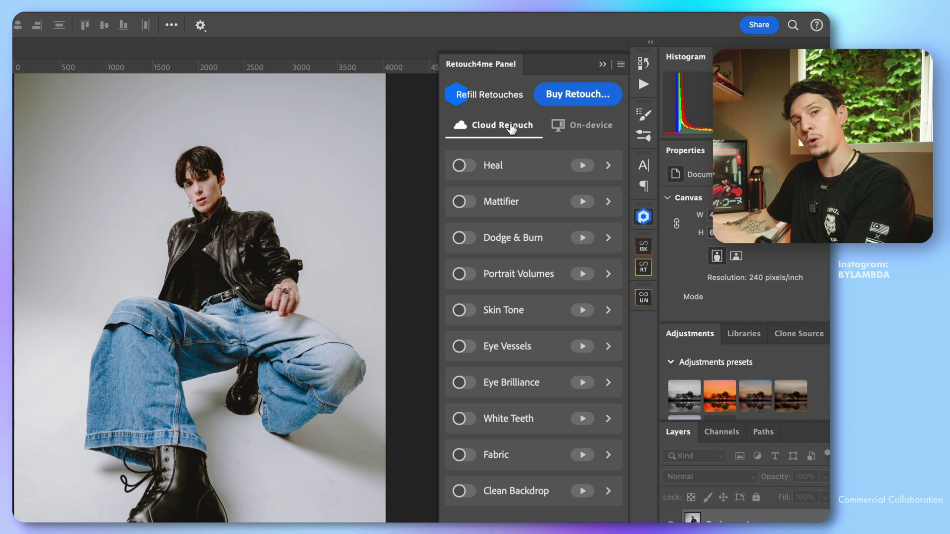
click(579, 126)
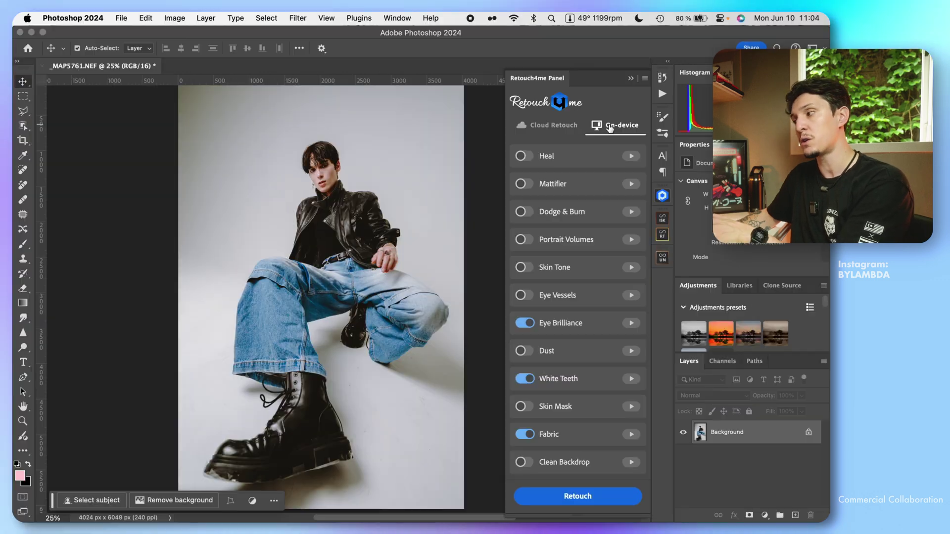
click(567, 127)
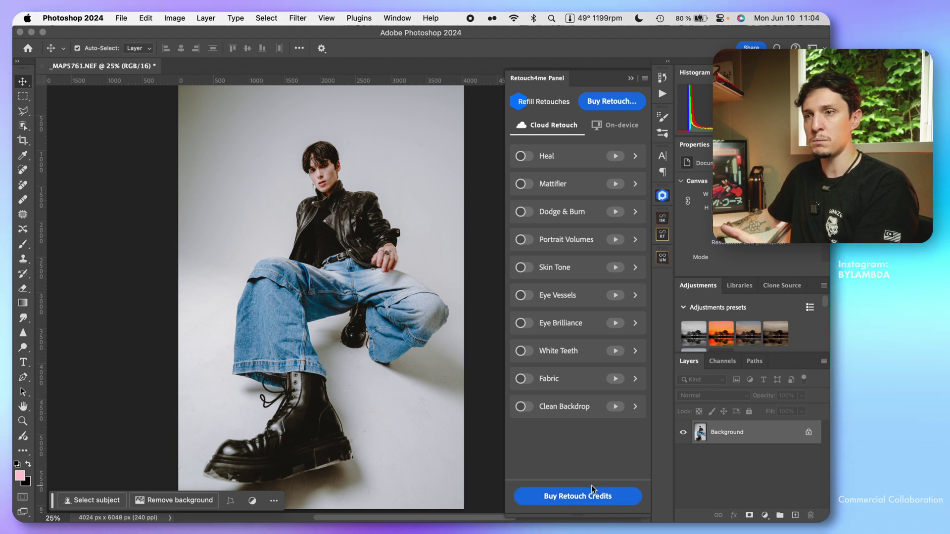
click(620, 127)
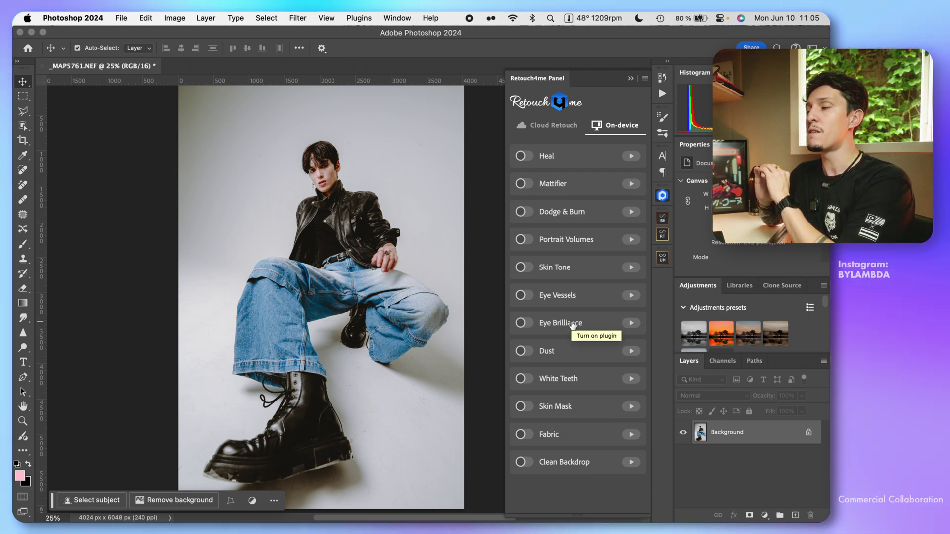
Close the Retouch4me plugin list and examine the floor and backdrop around the model up close for marks and scuffs.
click(630, 78)
scroll(399, 415, up, 5)
scroll(371, 237, right, 5)
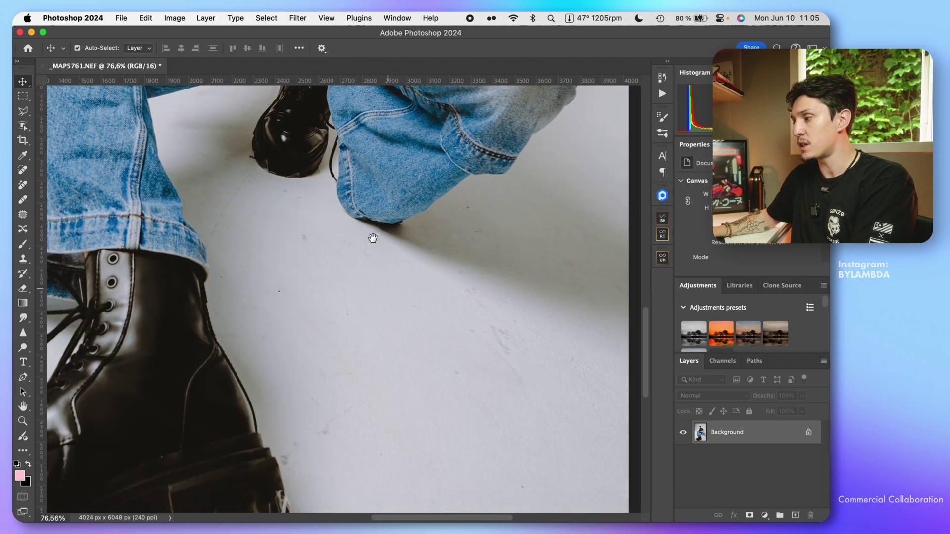
drag(262, 346, 401, 472)
scroll(401, 472, up, 10)
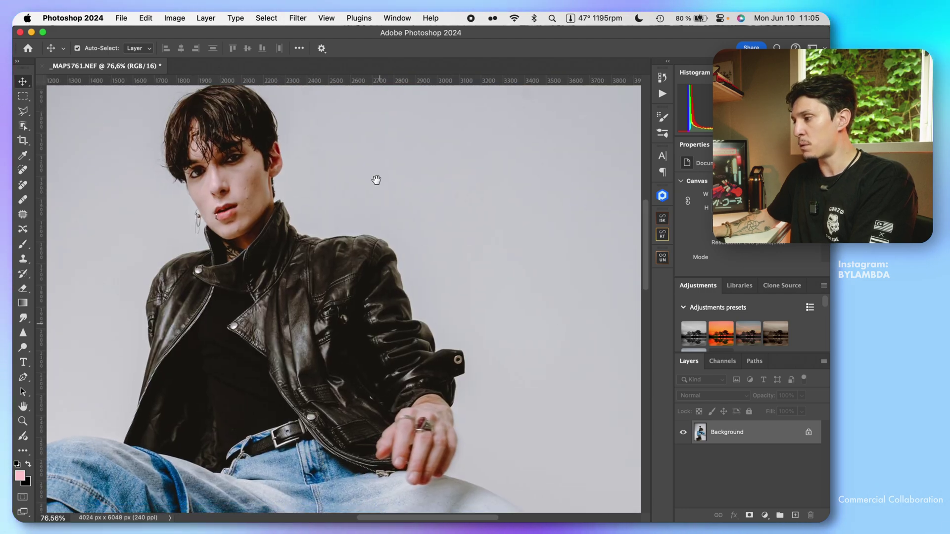
scroll(375, 178, down, 10)
scroll(498, 339, right, 10)
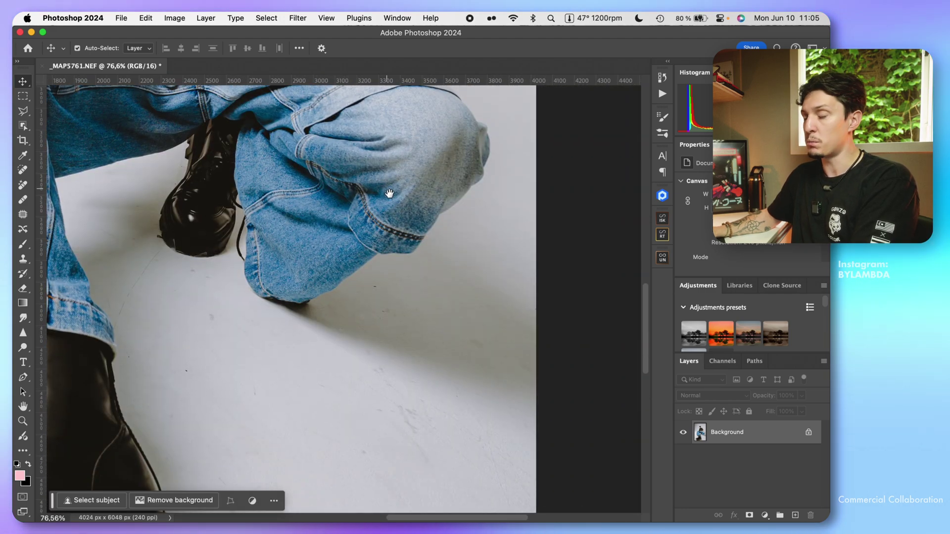
scroll(475, 231, down, 10)
scroll(475, 231, left, 2)
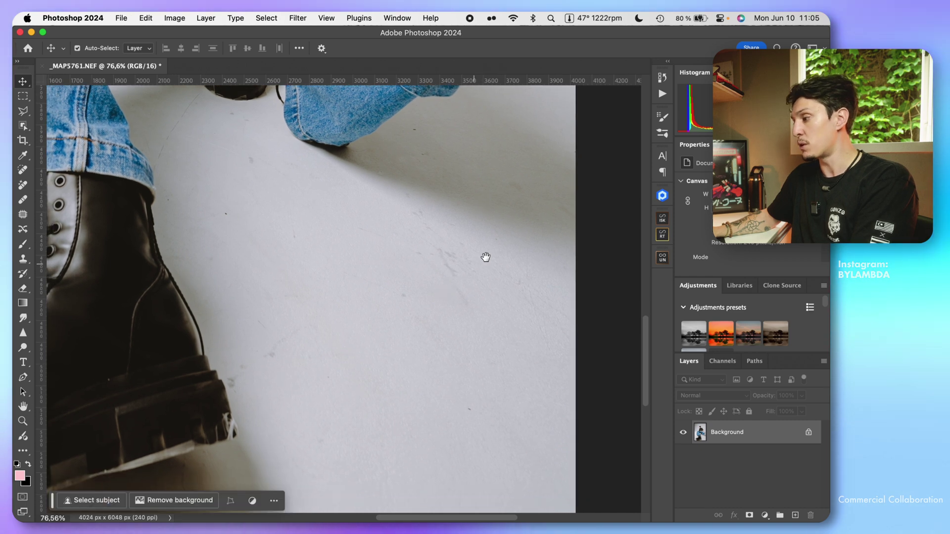
Run the on-device Retouch4me retouch with only Clean Backdrop and Fabric enabled.
click(662, 196)
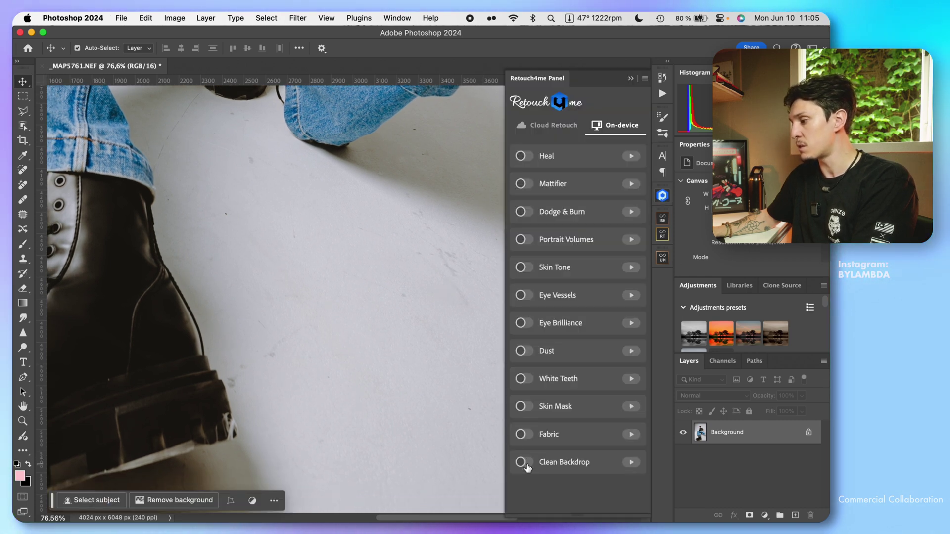
scroll(362, 272, down, 5)
scroll(371, 277, up, 3)
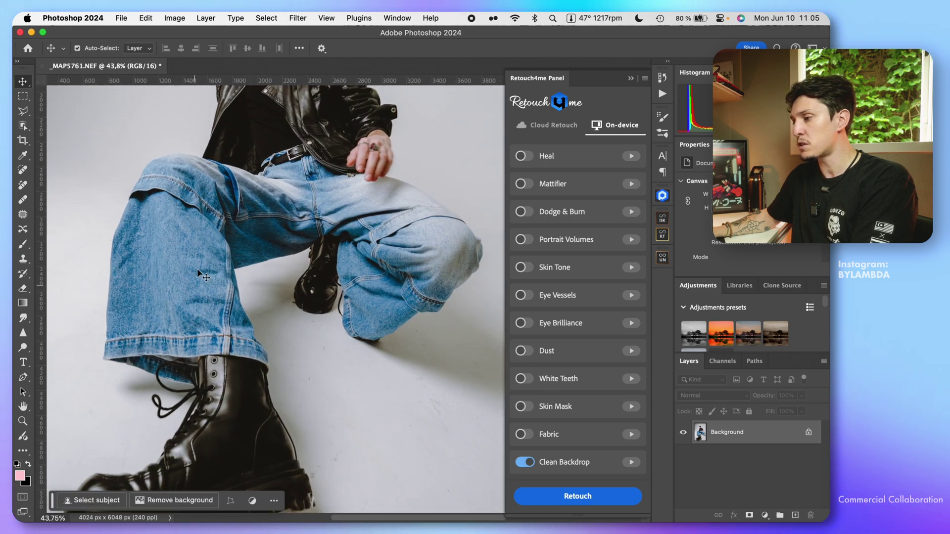
click(525, 434)
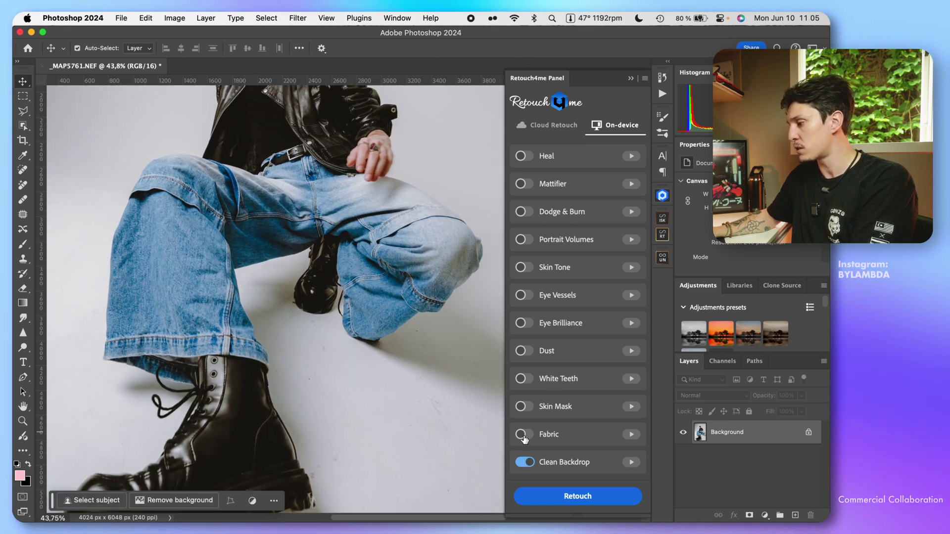
scroll(401, 275, up, 4)
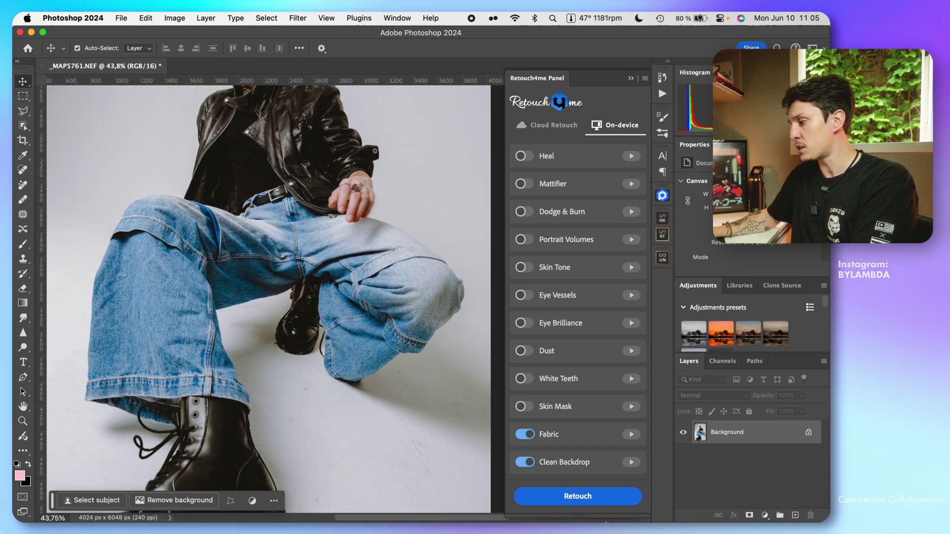
click(572, 497)
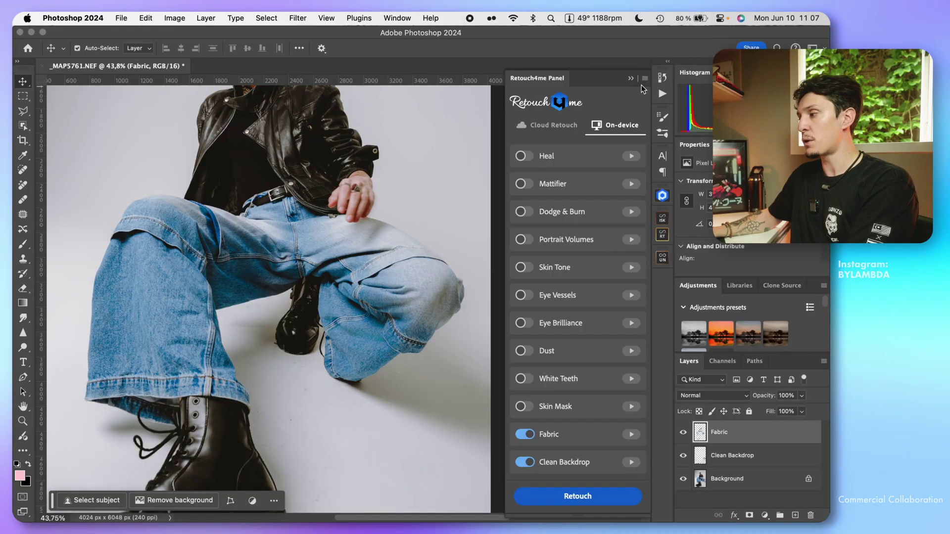
Isolate the Clean Backdrop layer to examine its retouched areas up close, and show all the layers again.
key(super+minus)
key(super+minus)
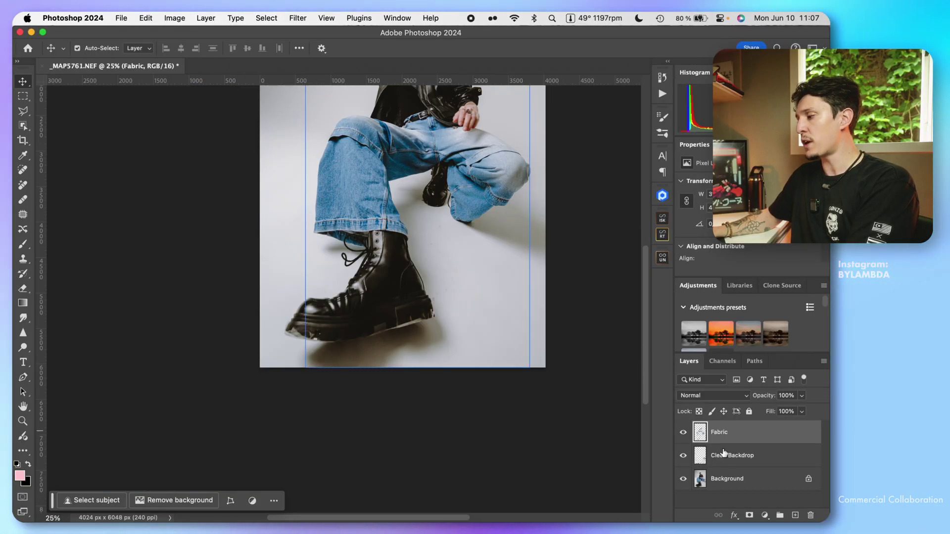
scroll(532, 262, up, 3)
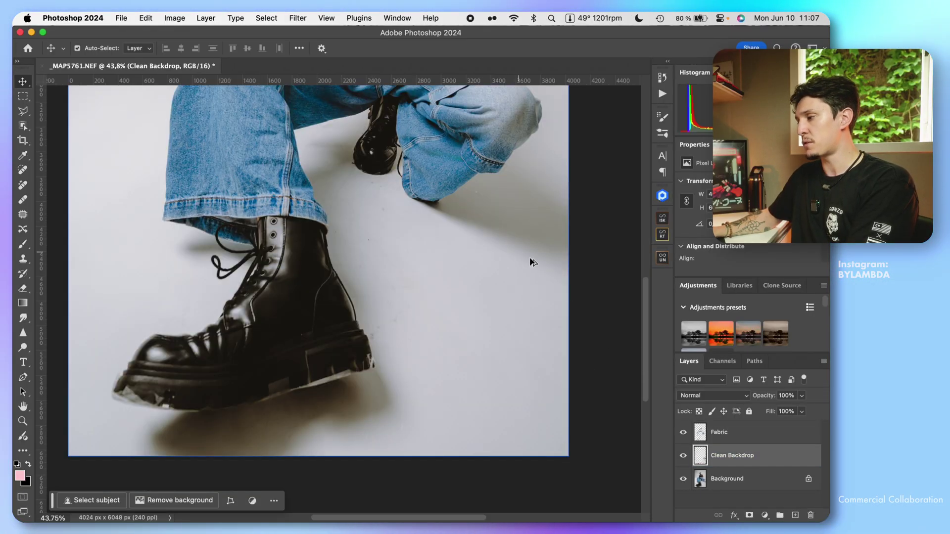
alt+click(684, 459)
scroll(460, 328, down, 3)
scroll(361, 329, up, 3)
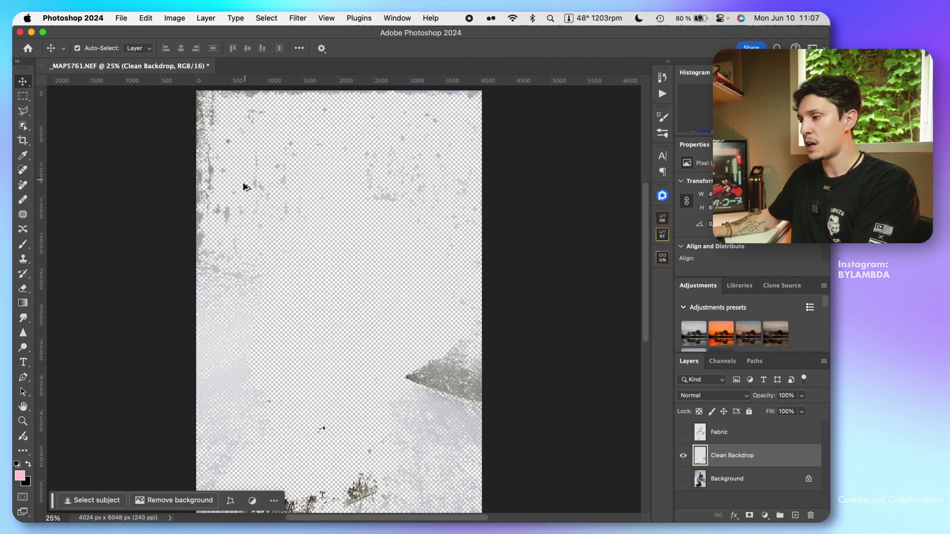
scroll(245, 184, up, 5)
scroll(449, 334, down, 10)
scroll(449, 334, right, 4)
drag(320, 286, 599, 273)
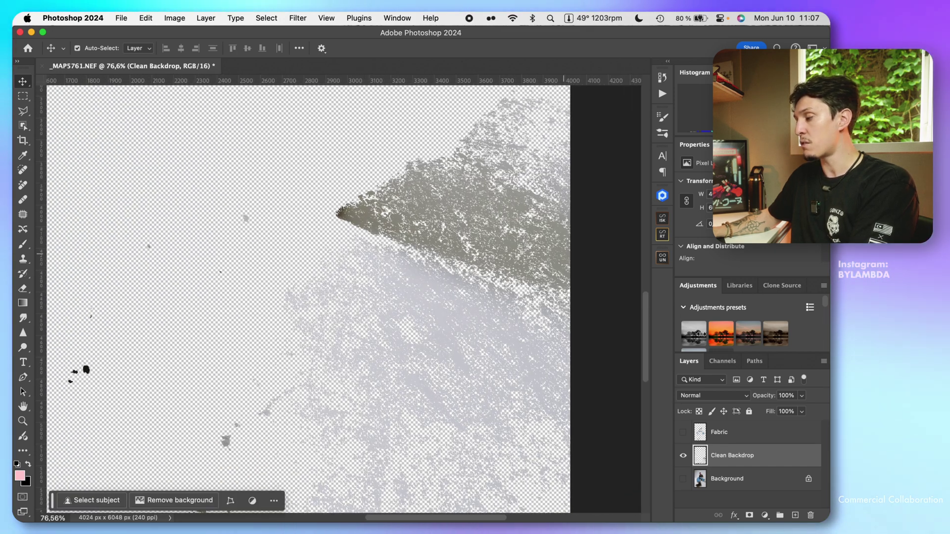
alt+click(683, 455)
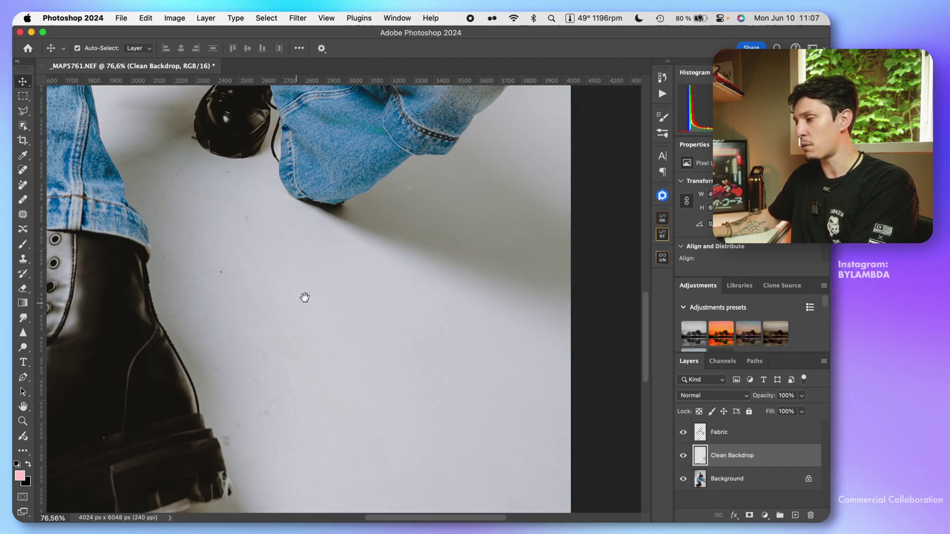
Compare the floor beside the boots with the Clean Backdrop layer hidden and shown.
drag(298, 302, 320, 281)
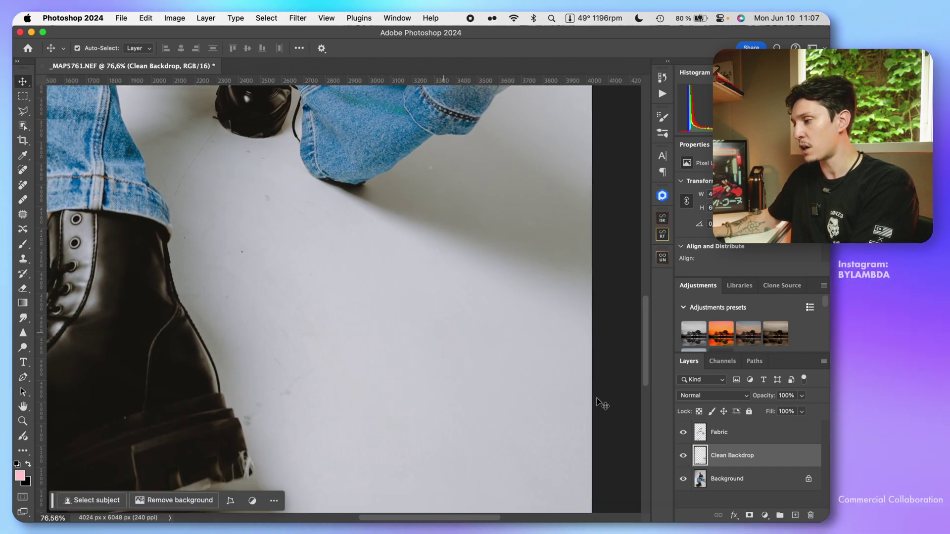
click(685, 461)
scroll(530, 344, up, 3)
click(683, 455)
scroll(432, 318, down, 3)
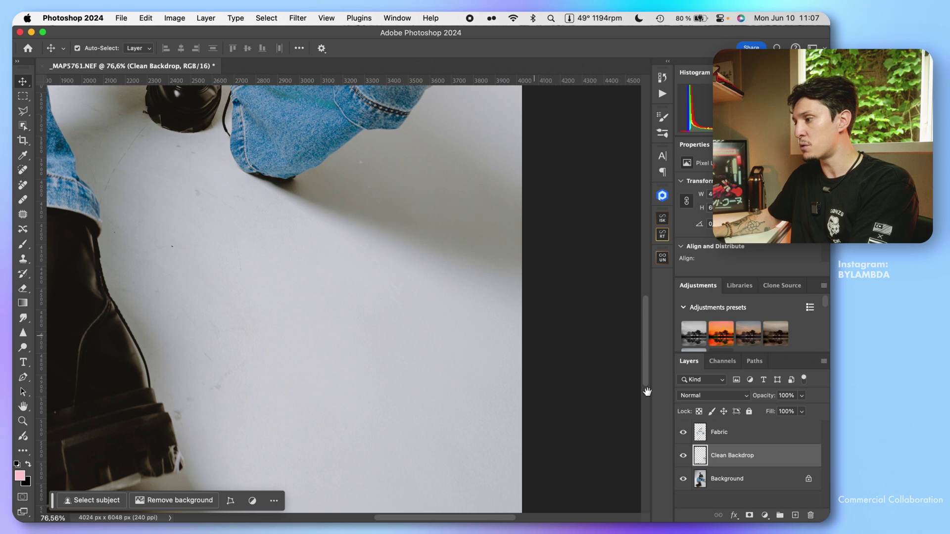
Paint out the remaining floor marks between the boots with the Remove tool on the Clean Backdrop layer, reducing the brush size to 28.
key(super+0)
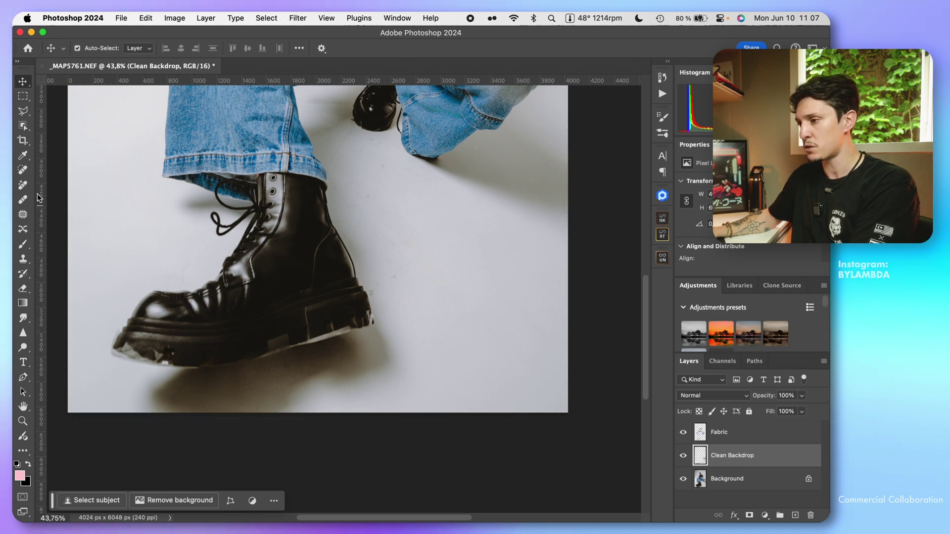
scroll(379, 209, up, 5)
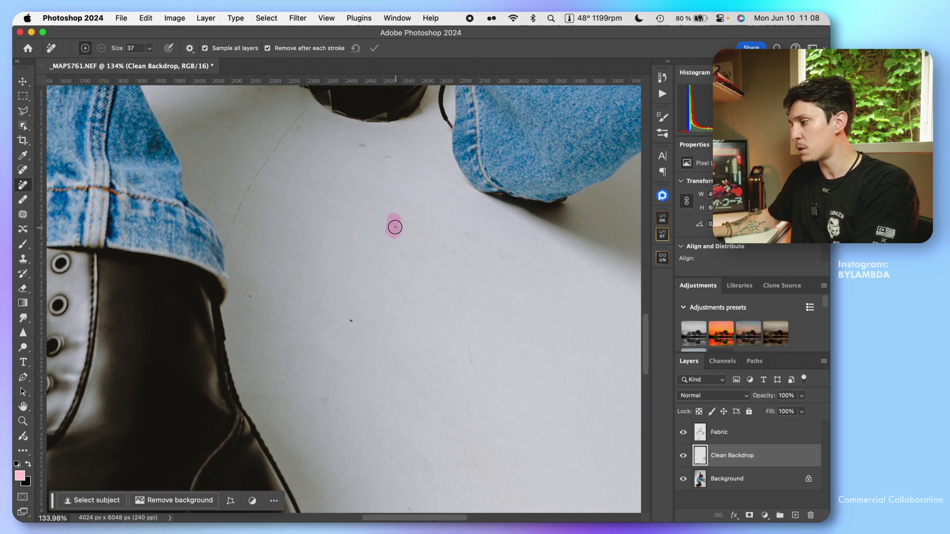
scroll(237, 288, up, 3)
key(bracketleft)
drag(297, 175, 311, 159)
scroll(352, 230, up, 2)
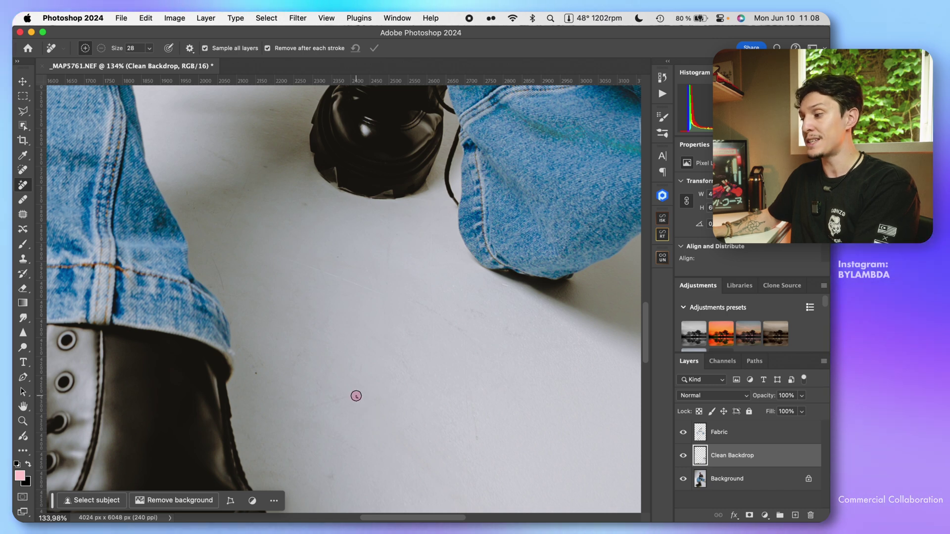
Enlarge the Remove tool brush to size 72 and make the Fabric layer active.
key(super+0)
scroll(320, 318, up, 3)
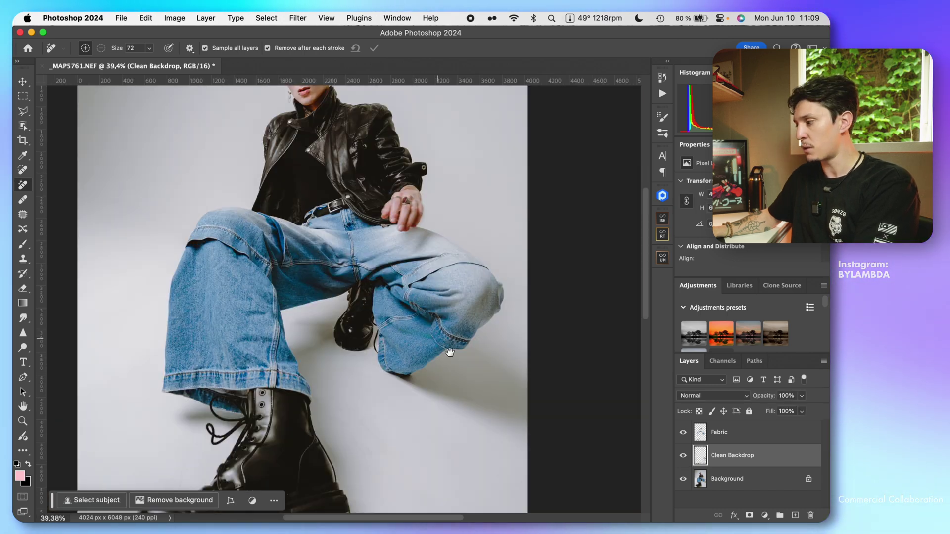
key(bracketright)
key(bracketright)
key(bracketright)
key(bracketright)
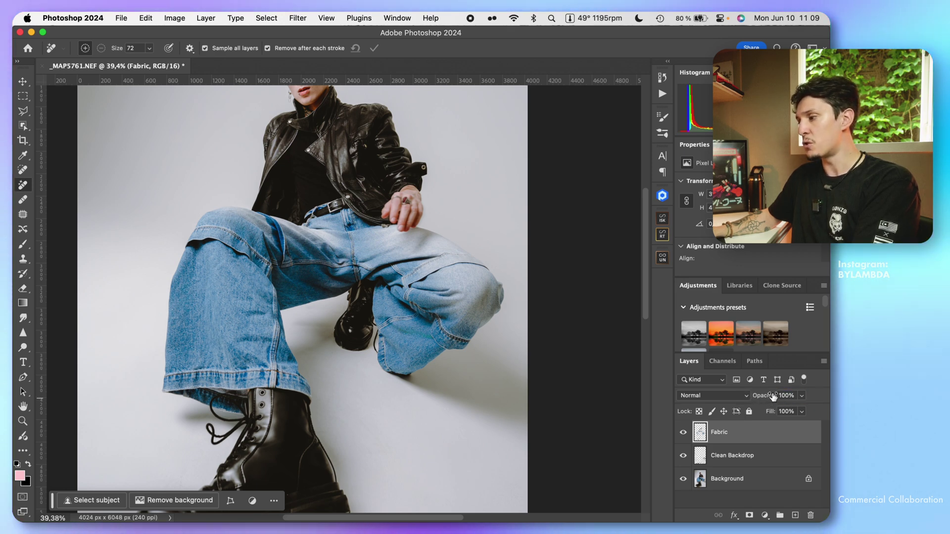
Set the Fabric layer's opacity to 75% and check the jeans with the layer hidden and shown.
text(83)
key(Return)
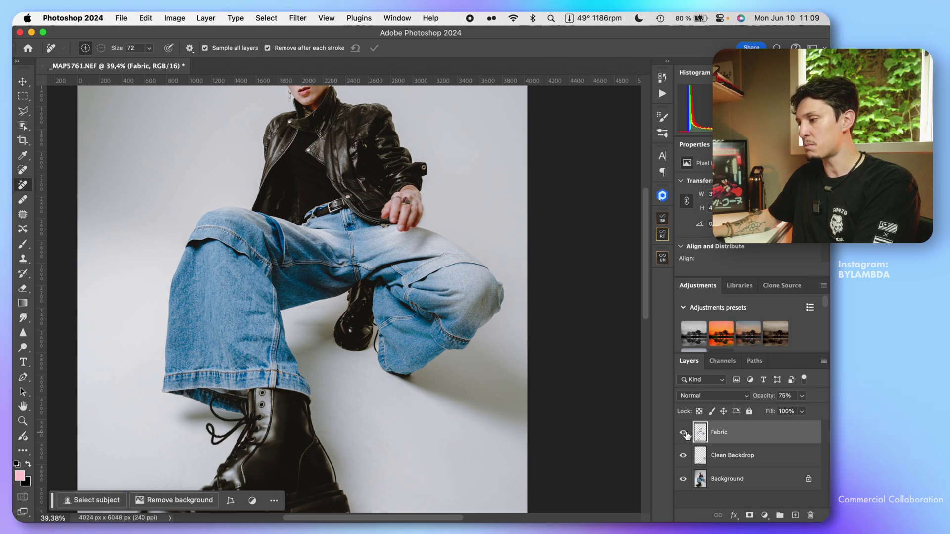
scroll(251, 324, up, 5)
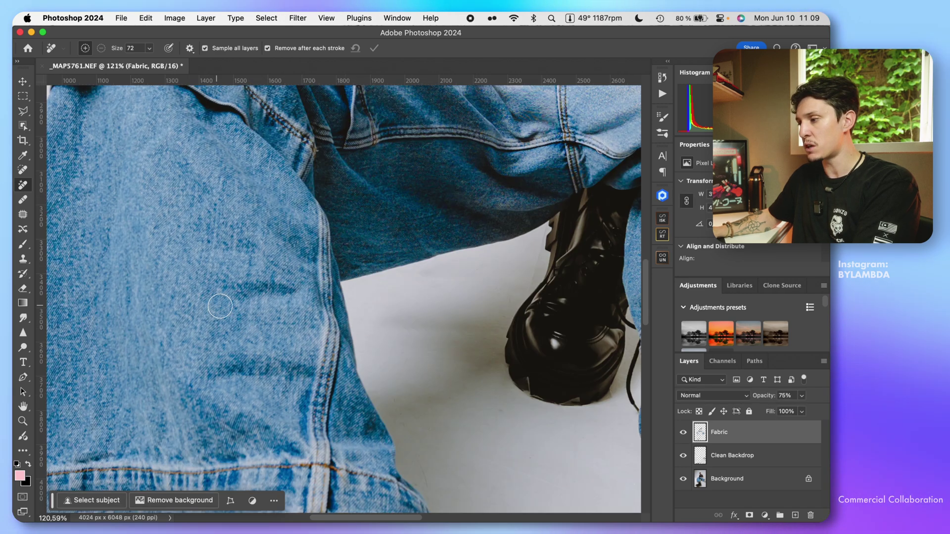
scroll(267, 350, down, 5)
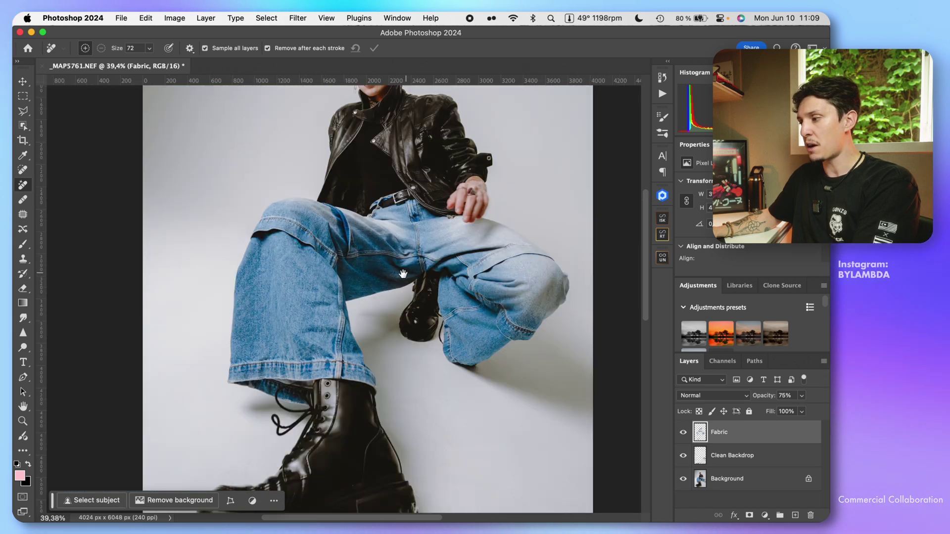
click(684, 433)
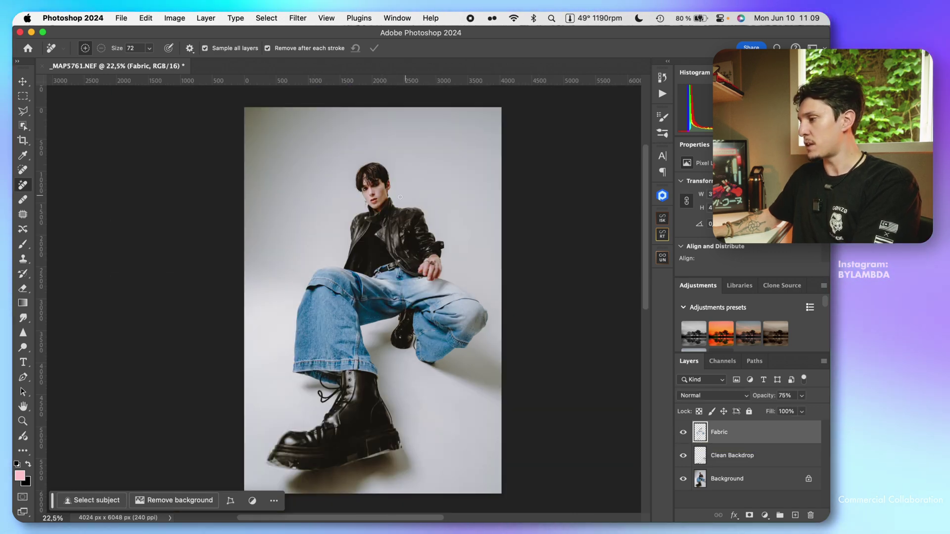
Run the on-device Retouch4me retouch with only Heal, Dodge & Burn and Portrait Volumes enabled, turning off Fabric and Clean Backdrop.
click(663, 196)
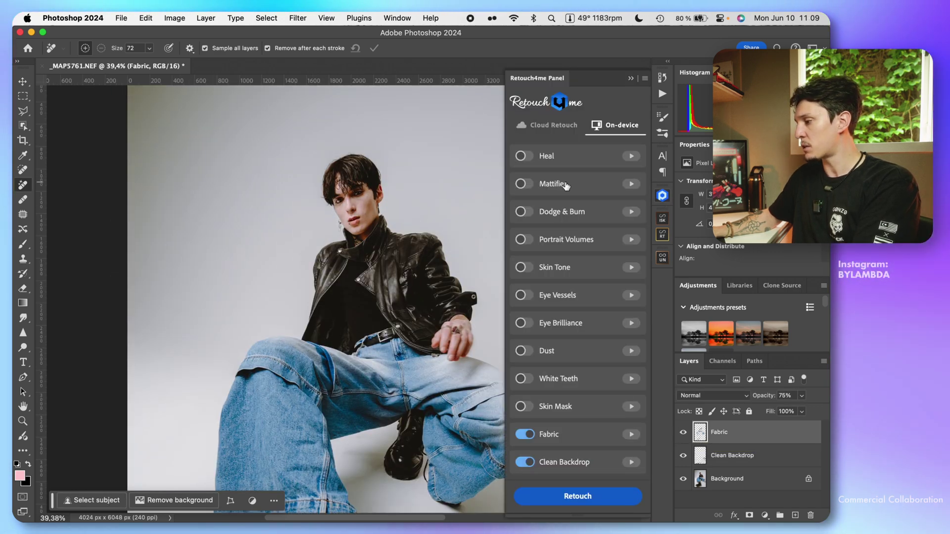
click(525, 434)
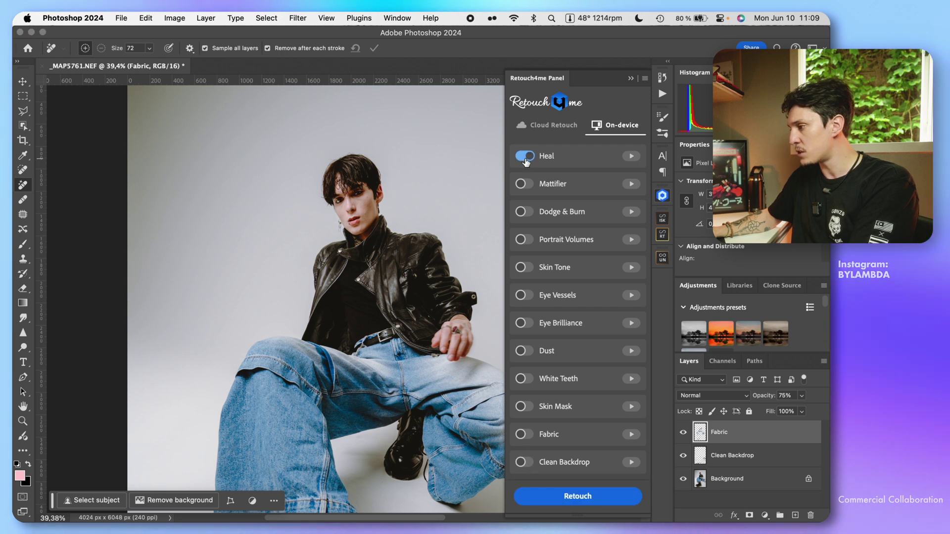
click(525, 212)
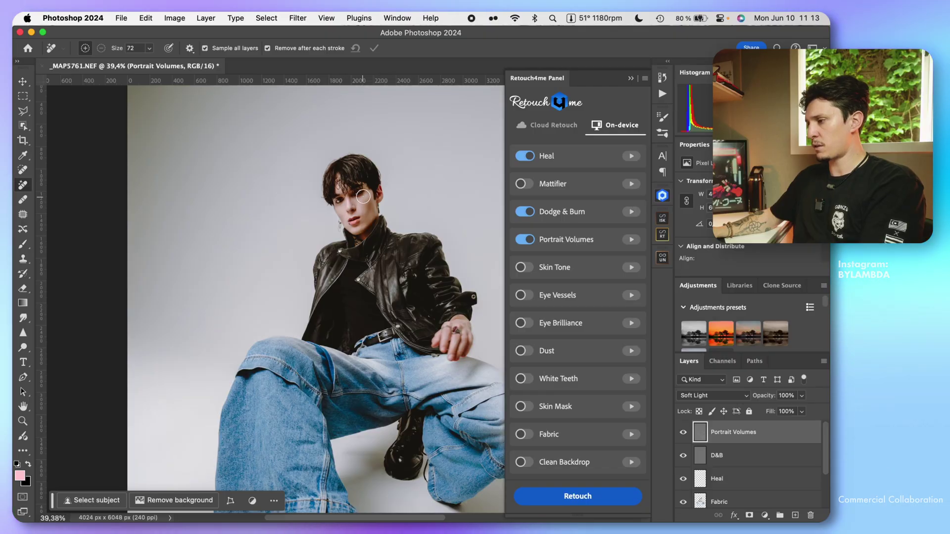
Examine the retouched face up close and compare it with the D&B layer hidden and shown.
scroll(363, 196, up, 5)
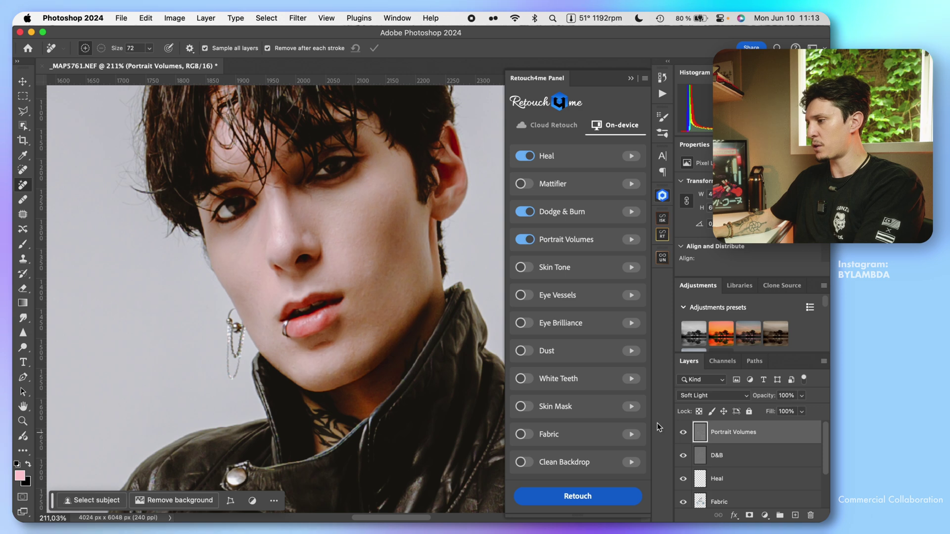
scroll(464, 351, down, 3)
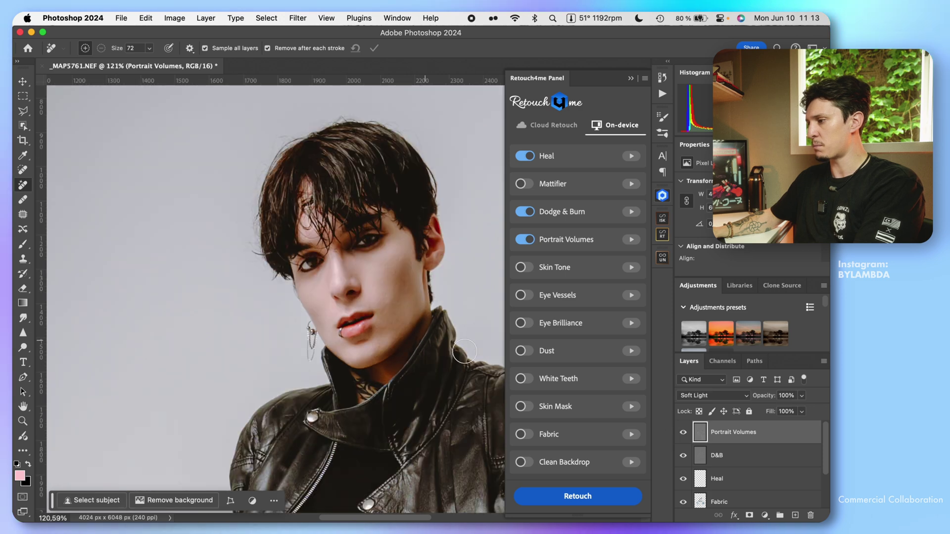
click(683, 455)
scroll(363, 248, up, 3)
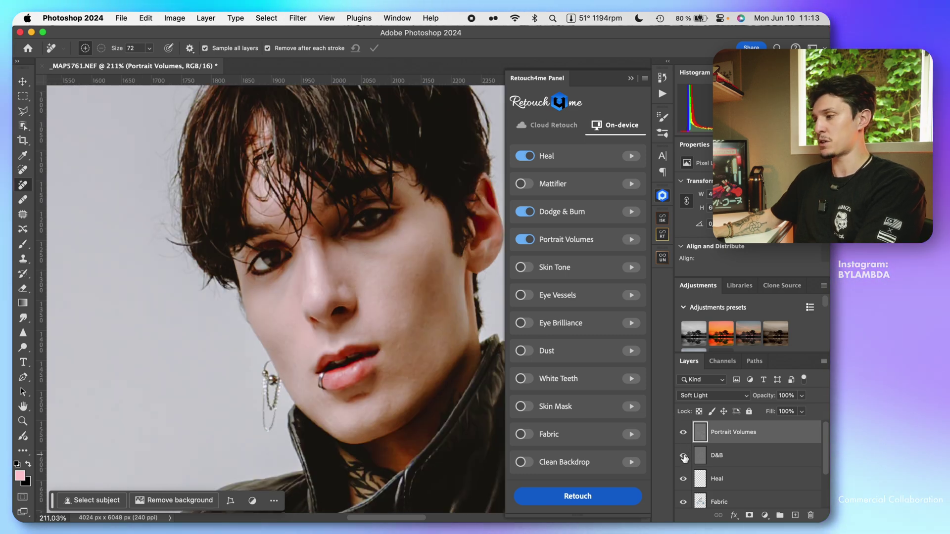
Compare the skin on the cheeks and chin with the Heal layer hidden and shown.
scroll(396, 307, down, 3)
click(683, 479)
scroll(414, 334, up, 3)
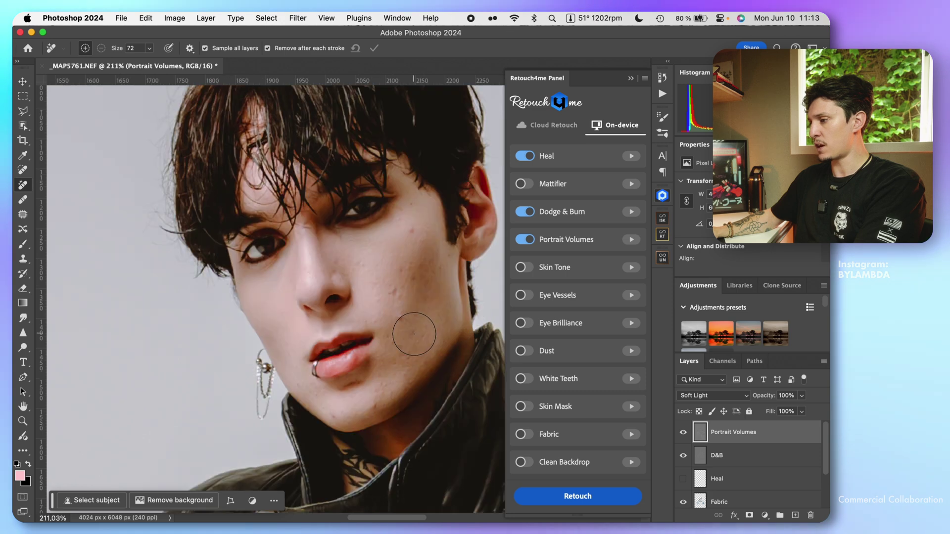
click(683, 478)
scroll(425, 341, down, 3)
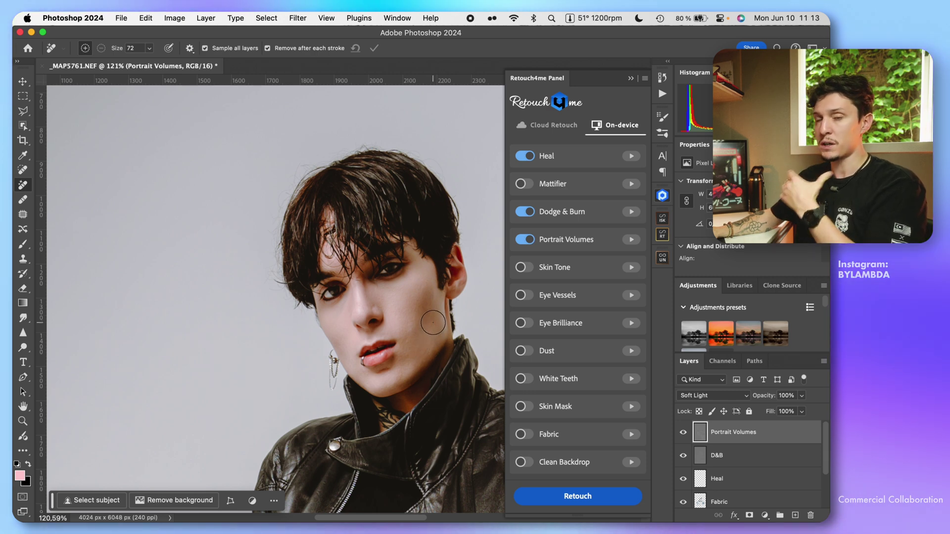
Group the Portrait Volumes, D&B and Heal layers and compare the whole portrait with the group hidden and shown.
drag(420, 357, 394, 311)
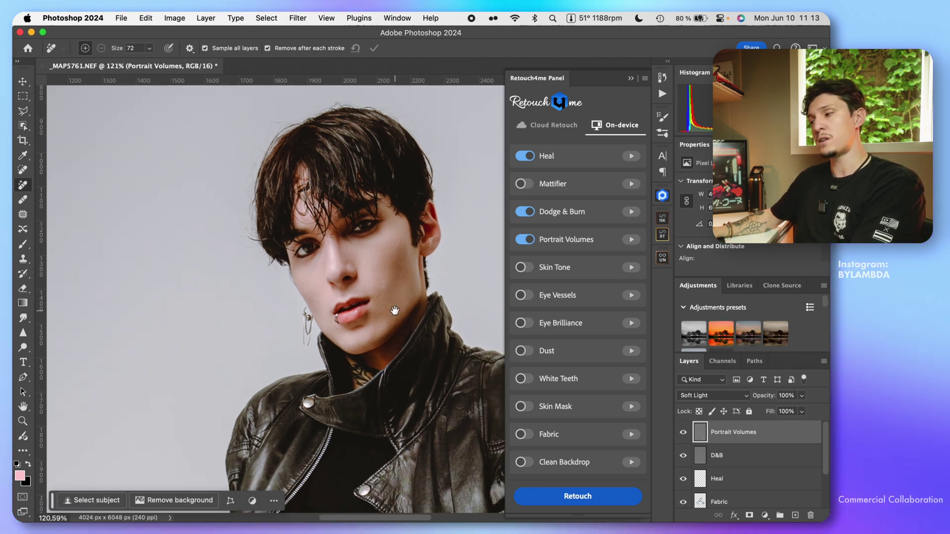
scroll(400, 314, down, 3)
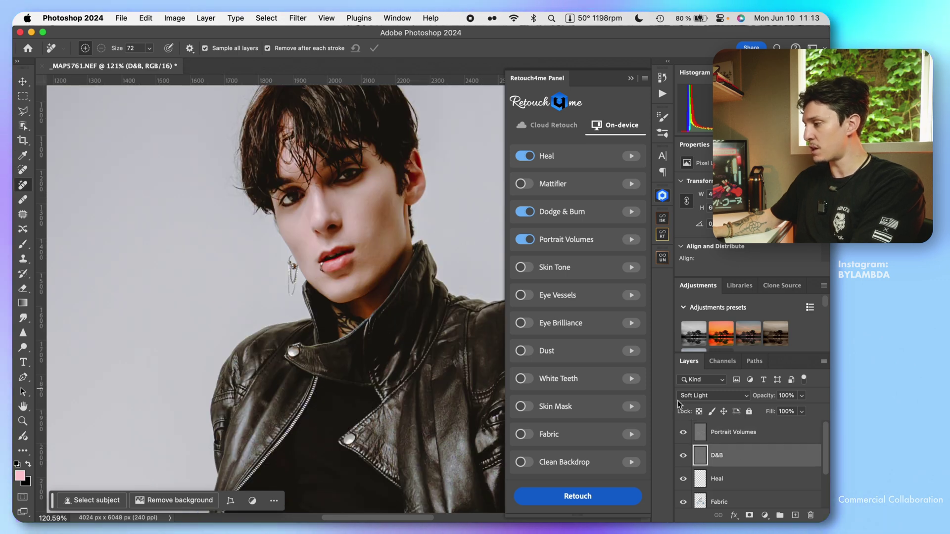
shift+click(736, 480)
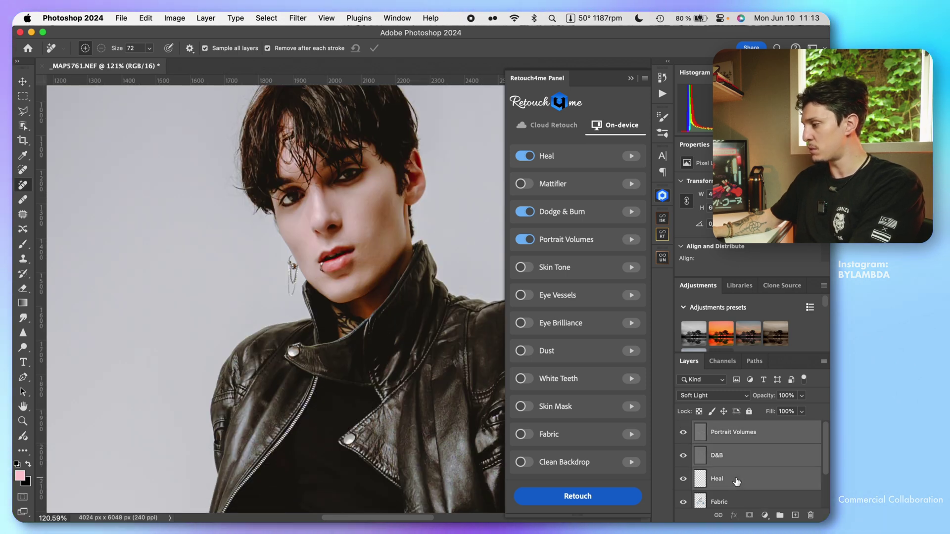
click(779, 515)
click(683, 428)
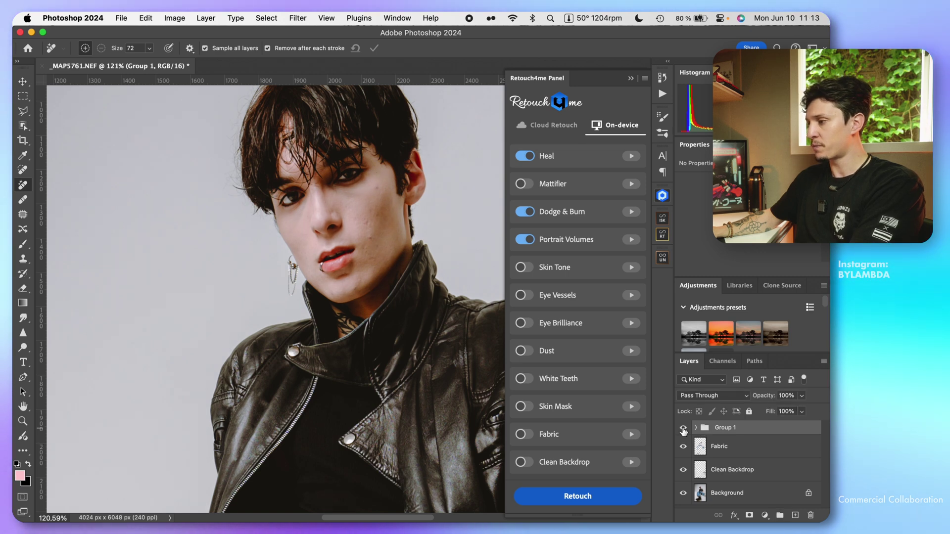
key(super+minus)
key(super+minus)
key(super+minus)
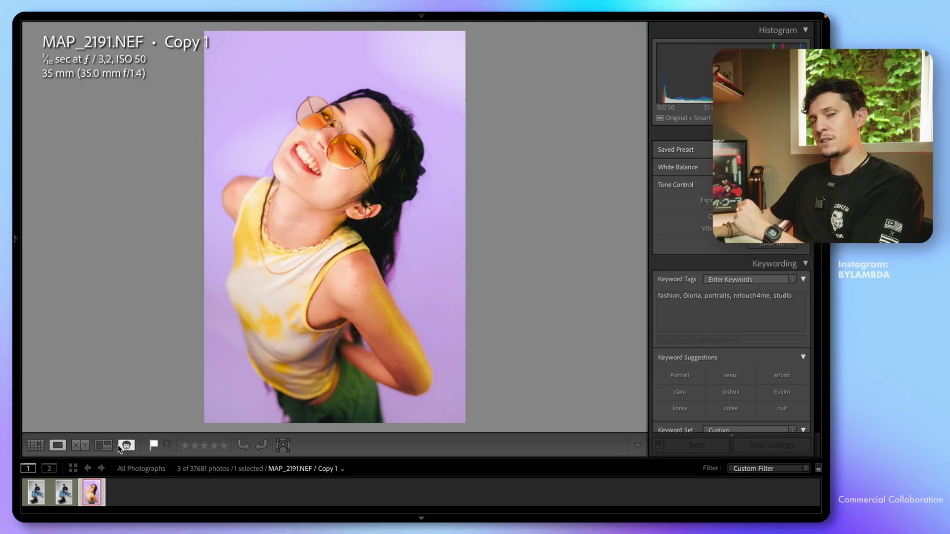
Open the MAP_2191.NEF virtual copy from Lightroom Classic in Adobe Photoshop 2024 for editing.
right_click(344, 226)
mouse_move(408, 202)
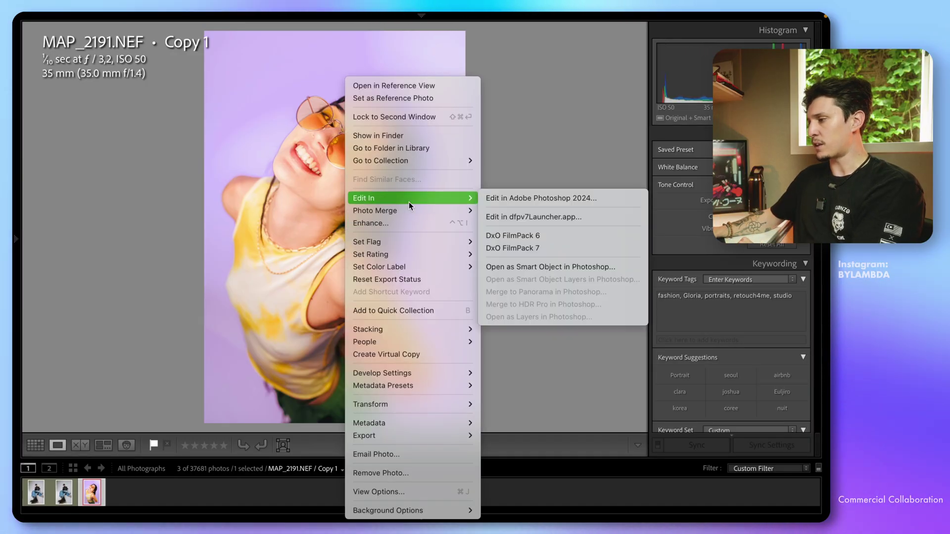
click(545, 200)
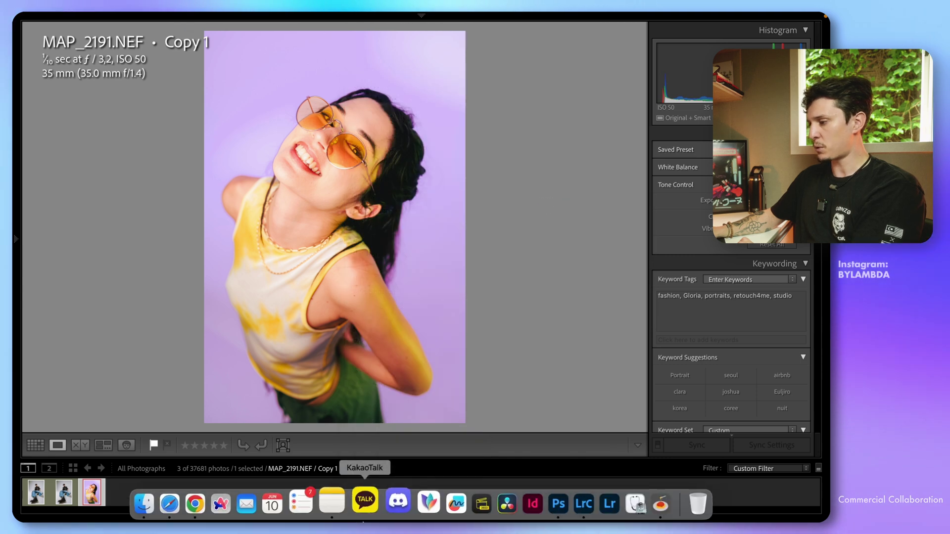
click(540, 502)
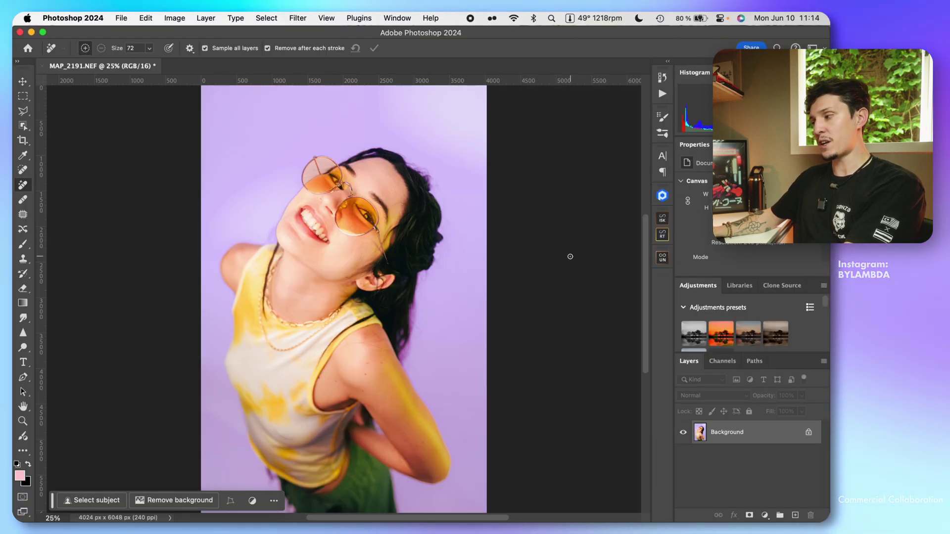
Retouch the sunglasses portrait with Heal, Dodge & Burn and Portrait Volumes, group the resulting layers, and view the whole image.
click(662, 196)
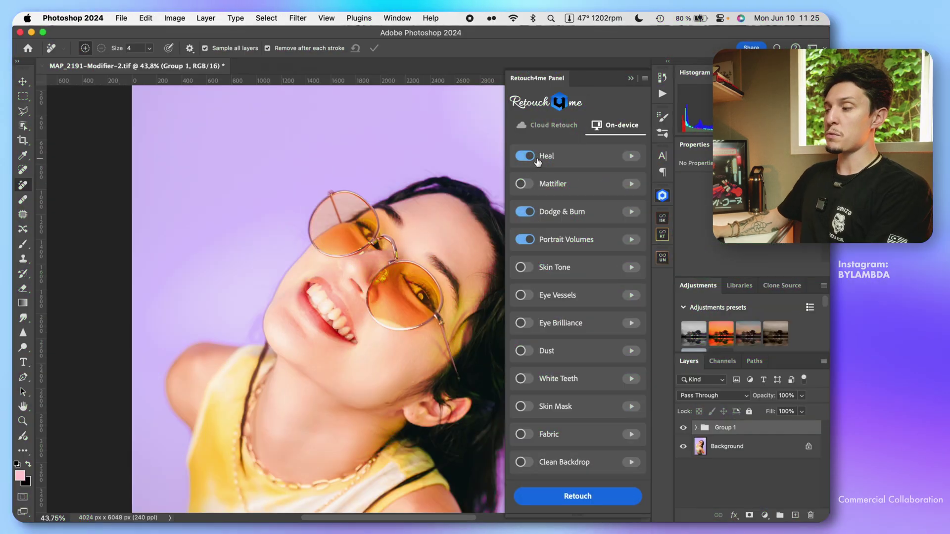
click(633, 80)
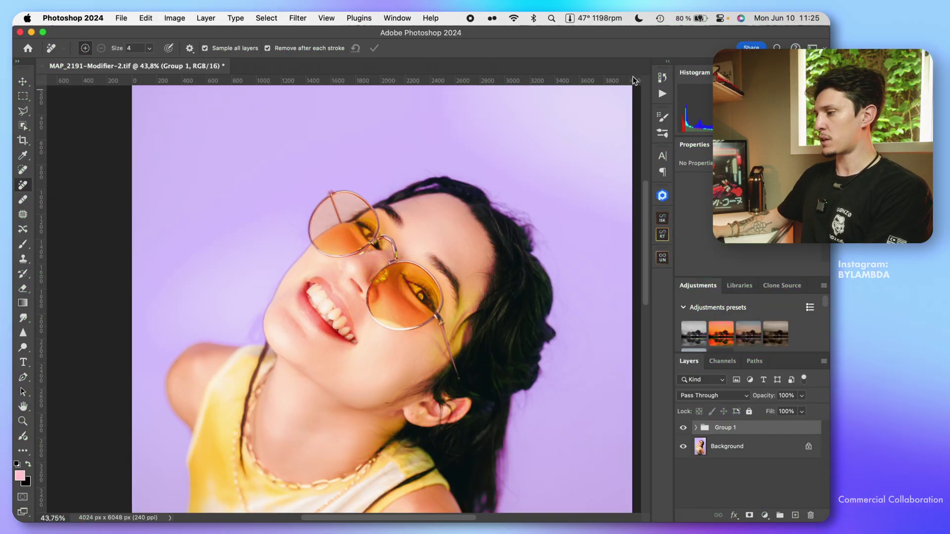
key(super+minus)
key(super+minus)
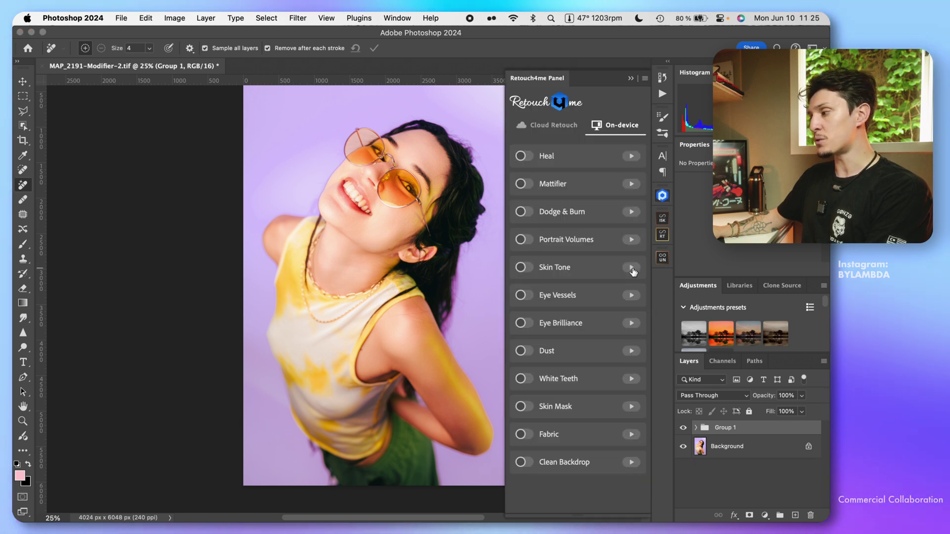
Run the Retouch4me Skin Tone retouch on the sunglasses portrait and check its effect on the face and neck.
click(631, 269)
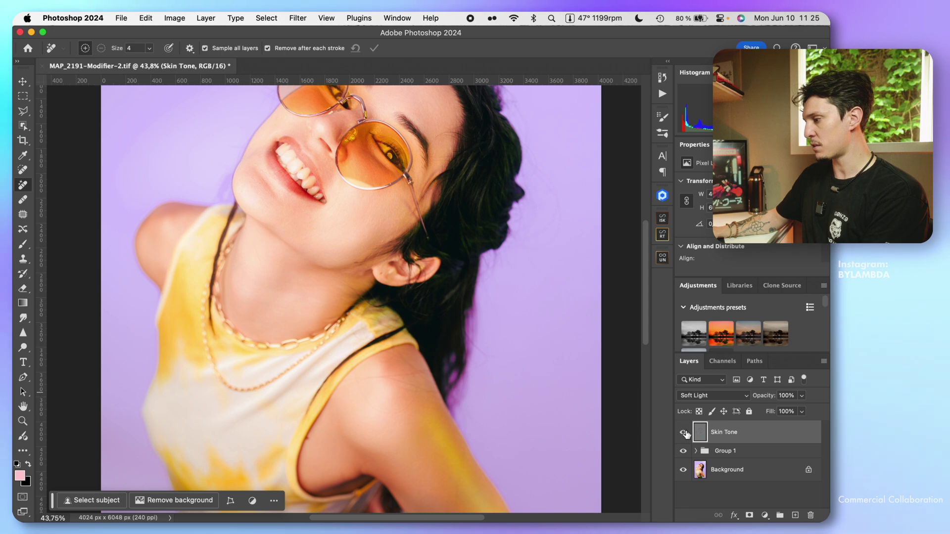
scroll(336, 208, up, 5)
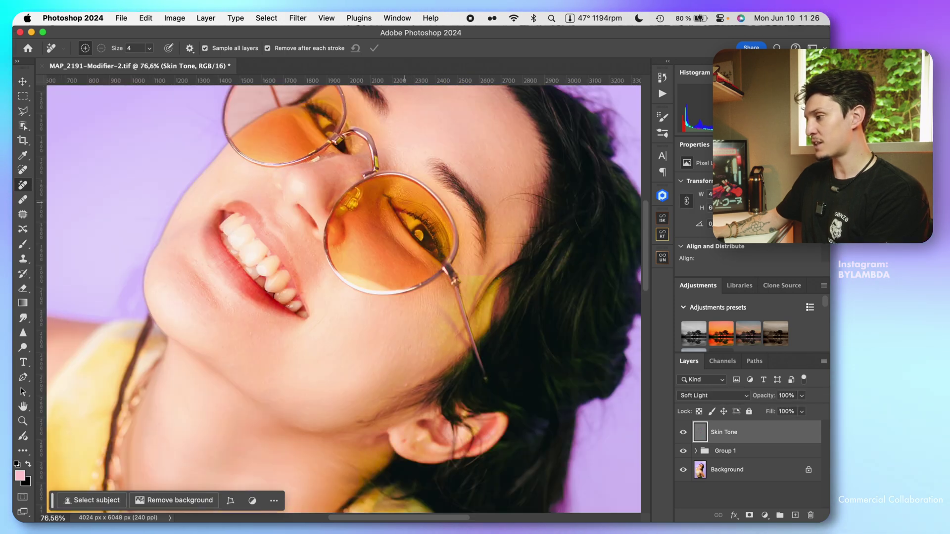
scroll(344, 297, right, 1)
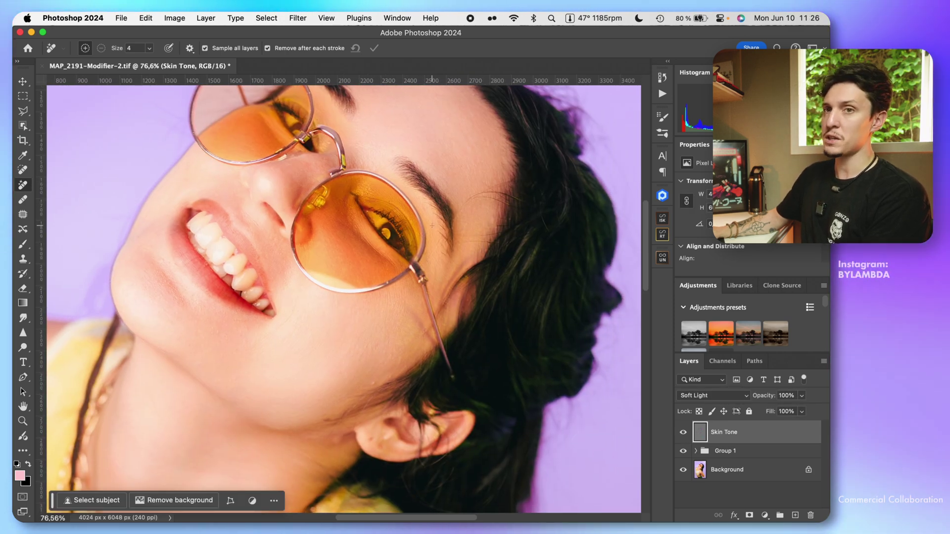
scroll(431, 239, down, 5)
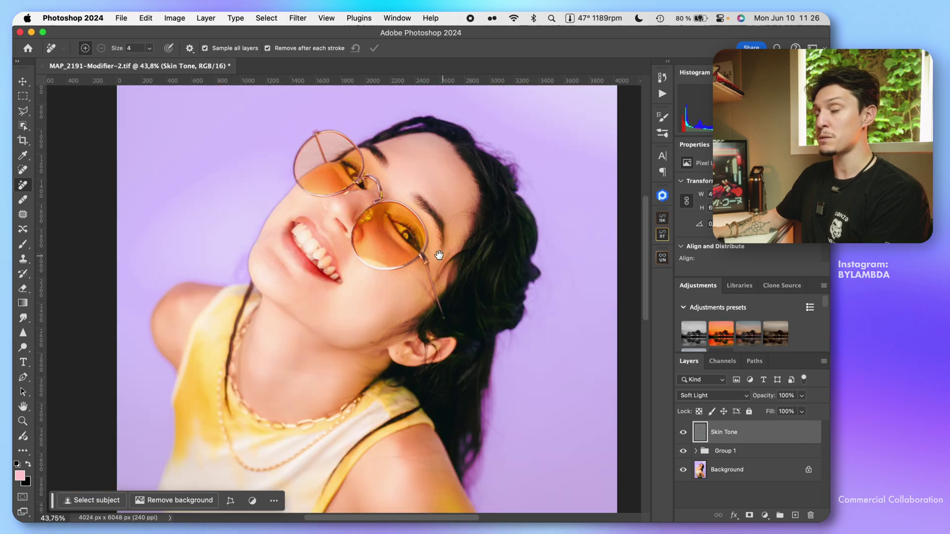
scroll(495, 297, right, 1)
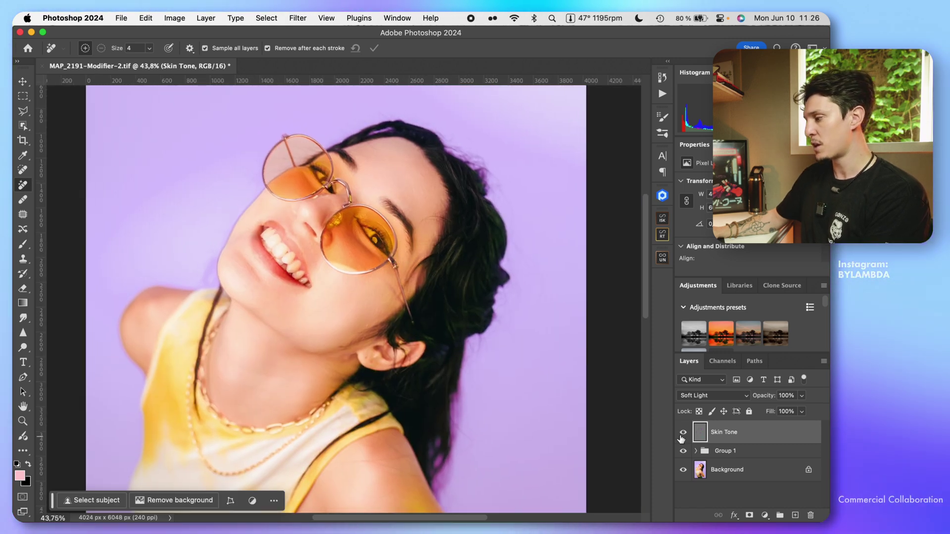
Examine the Skin Tone result around the sunglasses, temple, cheek and hairline up close and in the full portrait.
scroll(445, 280, up, 6)
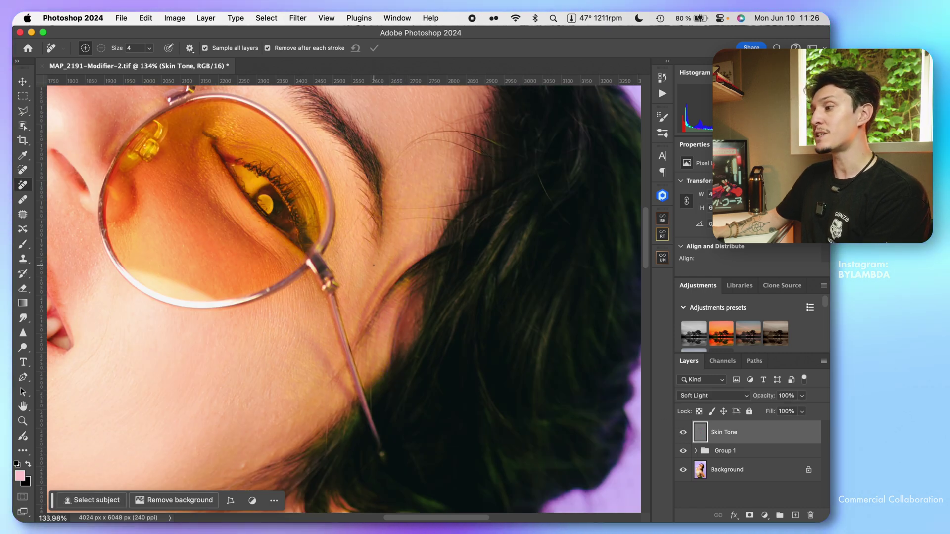
scroll(372, 268, down, 4)
scroll(372, 267, up, 4)
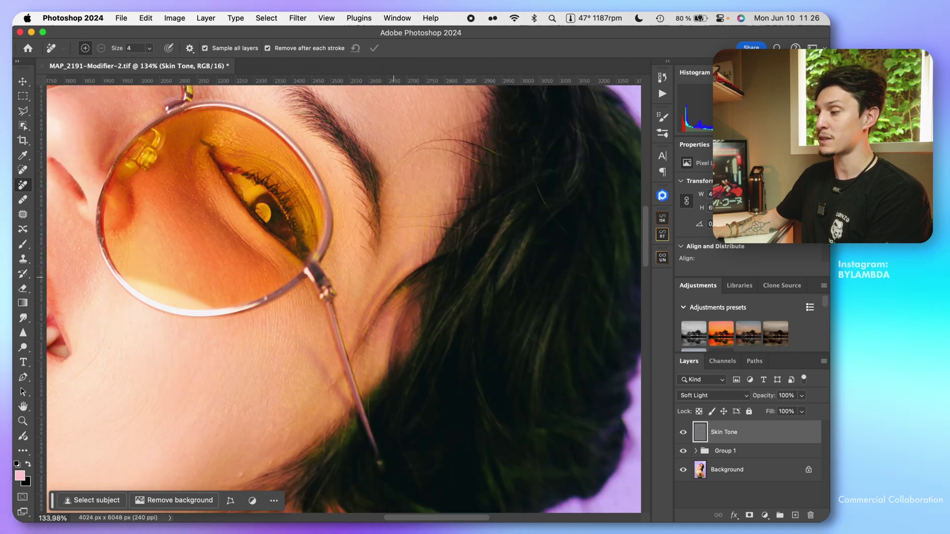
scroll(445, 296, down, 5)
scroll(445, 296, up, 4)
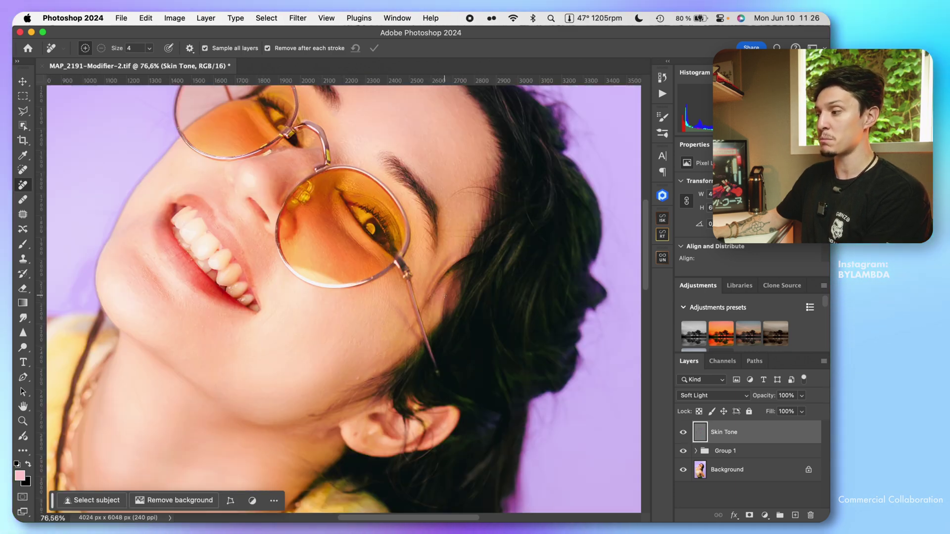
scroll(444, 325, down, 5)
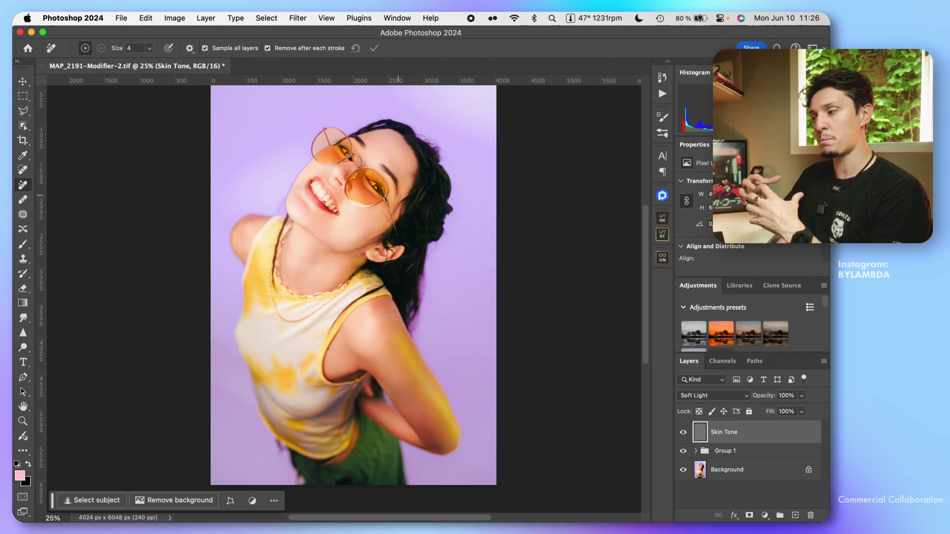
drag(316, 123, 311, 103)
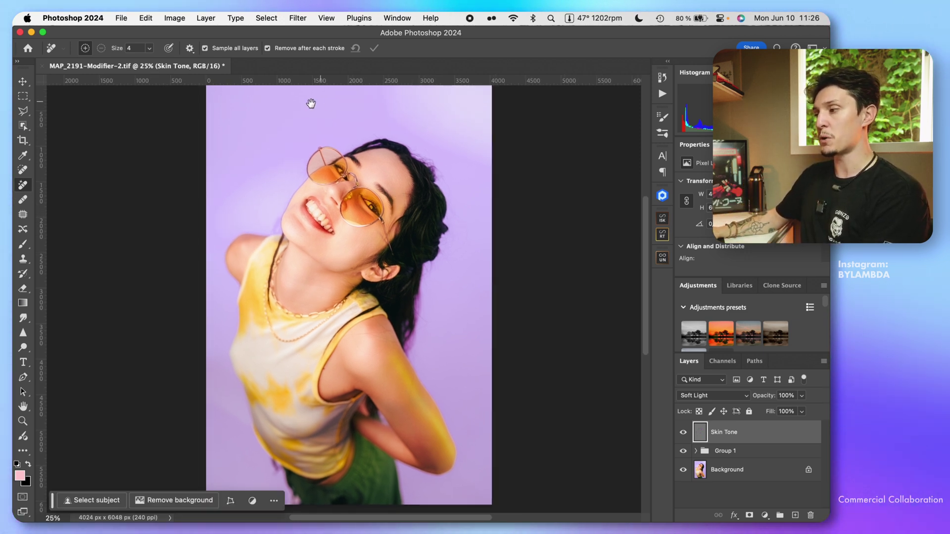
scroll(440, 297, up, 4)
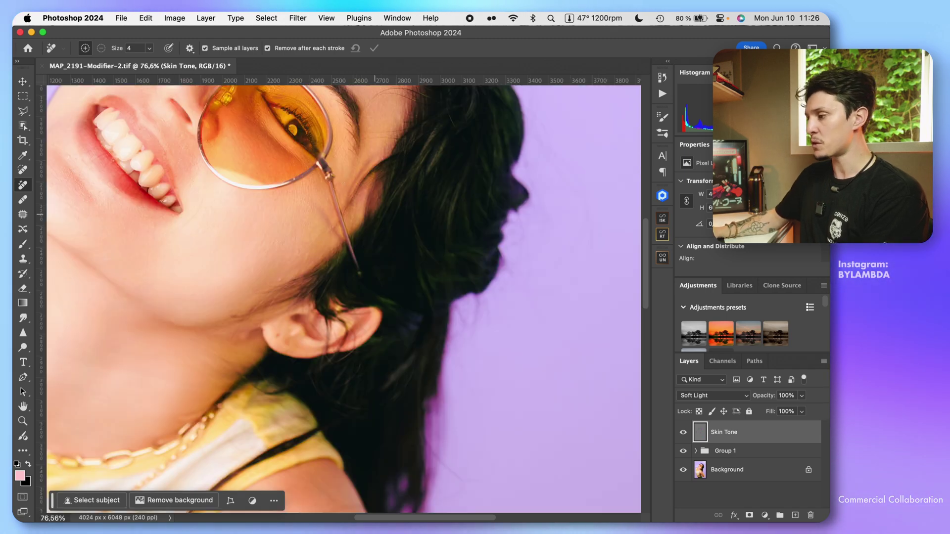
scroll(356, 251, up, 3)
scroll(356, 250, up, 3)
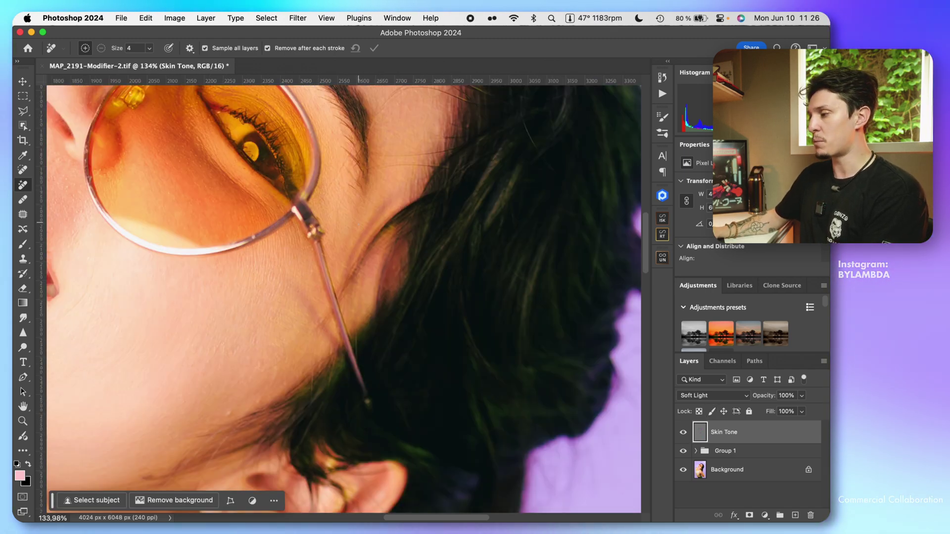
Compare the portrait with the Skin Tone layer hidden and shown around the temple, cheek and ear.
click(683, 432)
scroll(425, 262, down, 5)
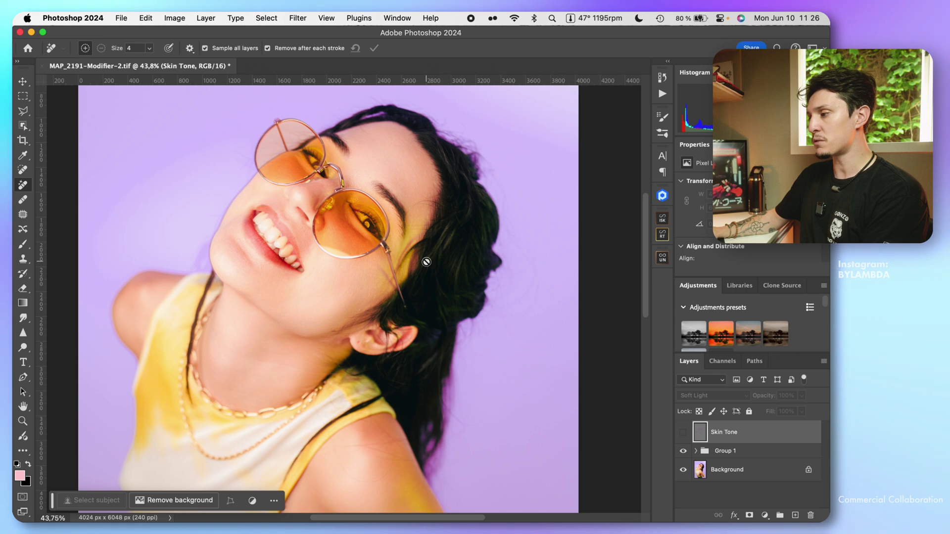
scroll(426, 262, up, 2)
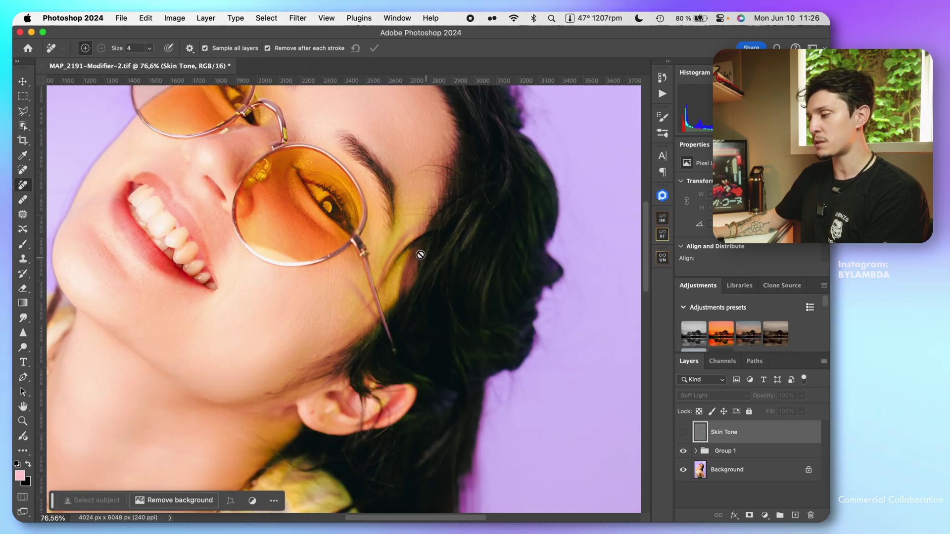
drag(414, 322, 427, 185)
click(683, 432)
scroll(421, 342, up, 2)
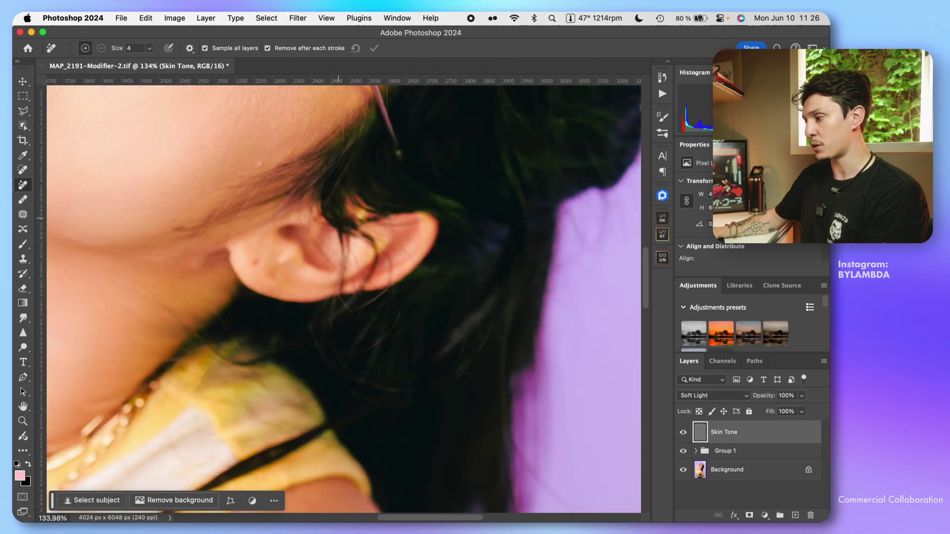
Compare the Skin Tone layer's effect on the raised shoulder, arm and elbow, and recheck it around the sunglasses.
click(683, 433)
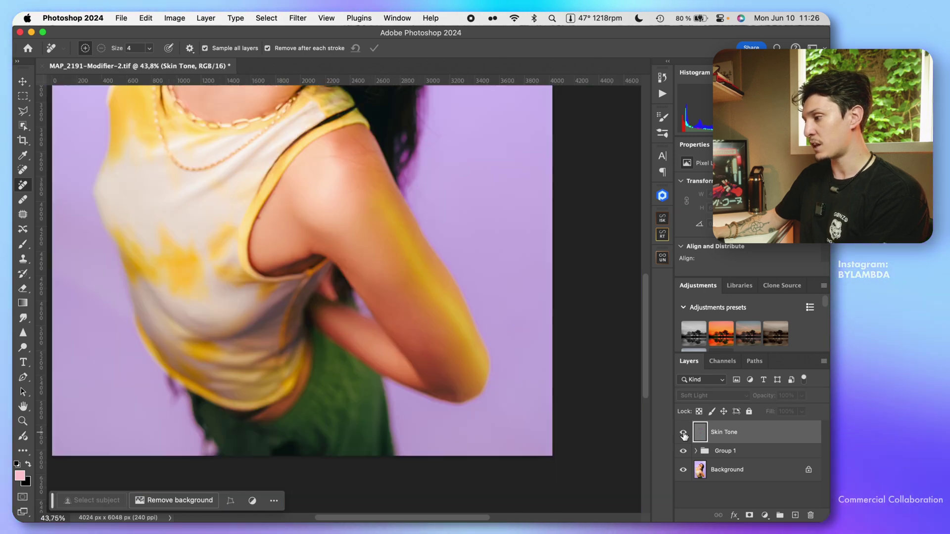
scroll(402, 283, up, 2)
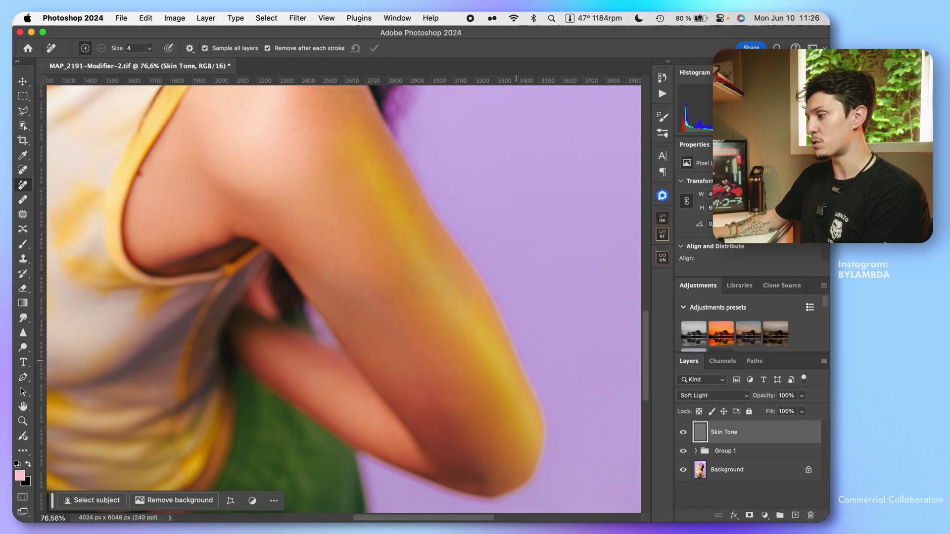
scroll(618, 390, down, 2)
click(683, 433)
scroll(429, 297, down, 2)
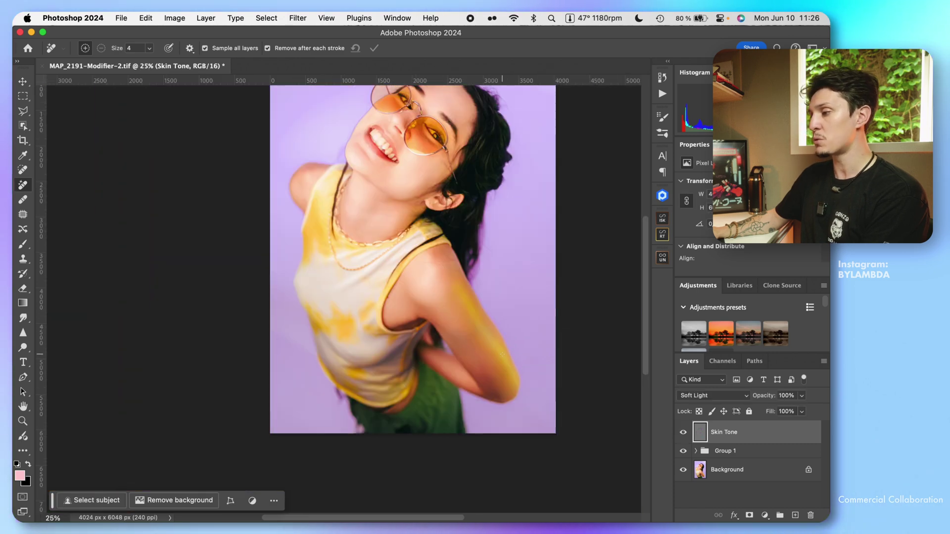
scroll(377, 201, up, 5)
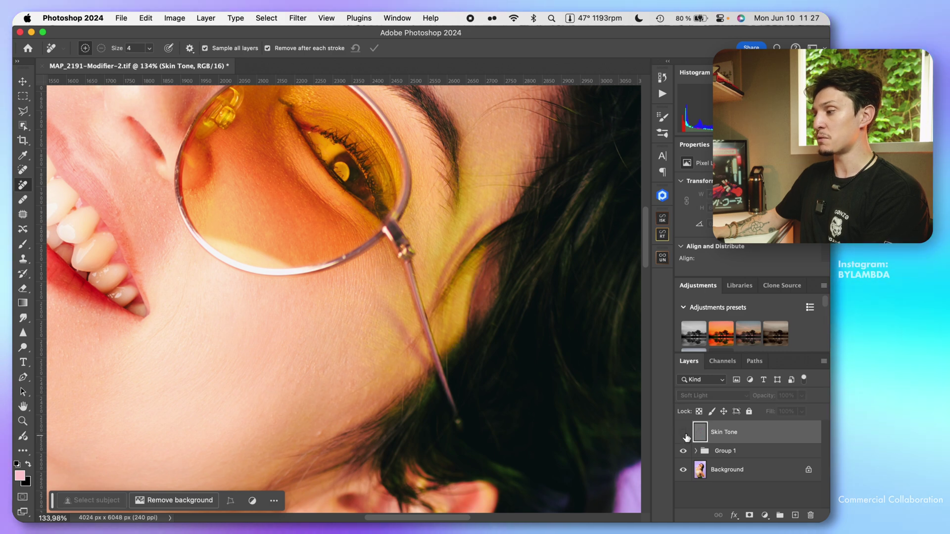
scroll(398, 235, down, 2)
scroll(439, 247, down, 2)
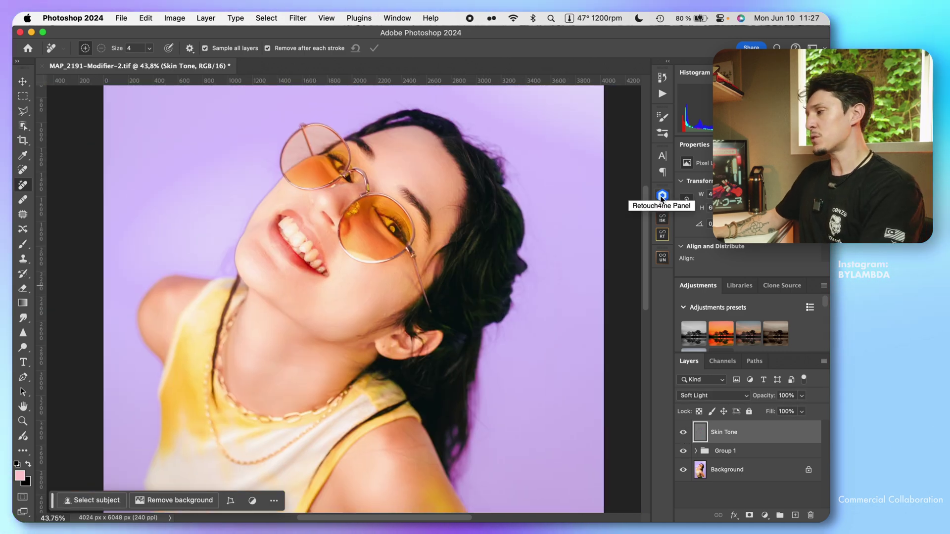
Run the Retouch4me White Teeth retouch on the sunglasses portrait and check the teeth up close and from a distance.
click(662, 196)
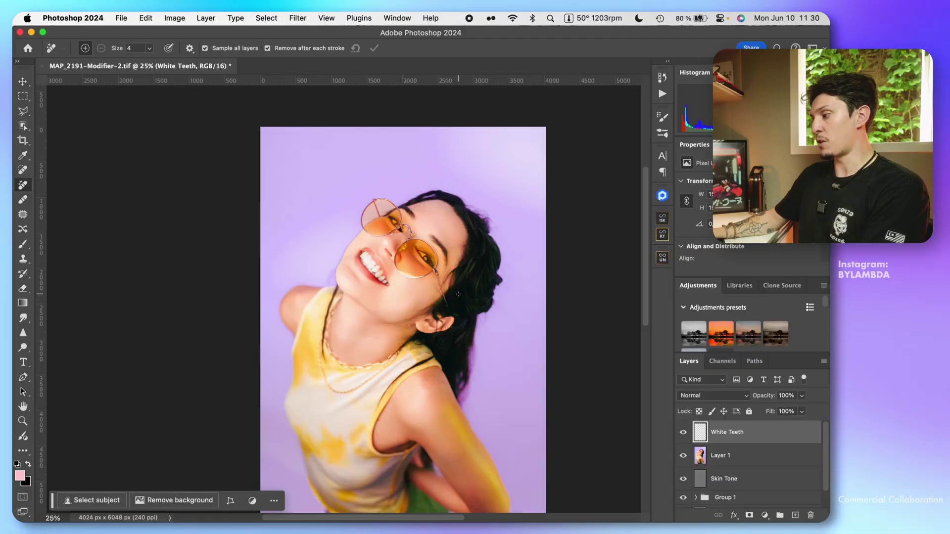
scroll(412, 273, up, 5)
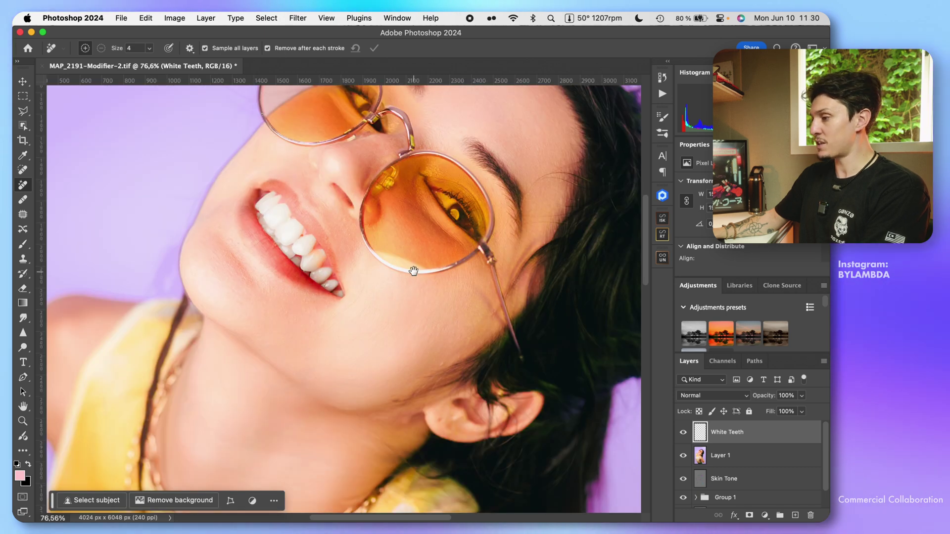
scroll(413, 271, down, 4)
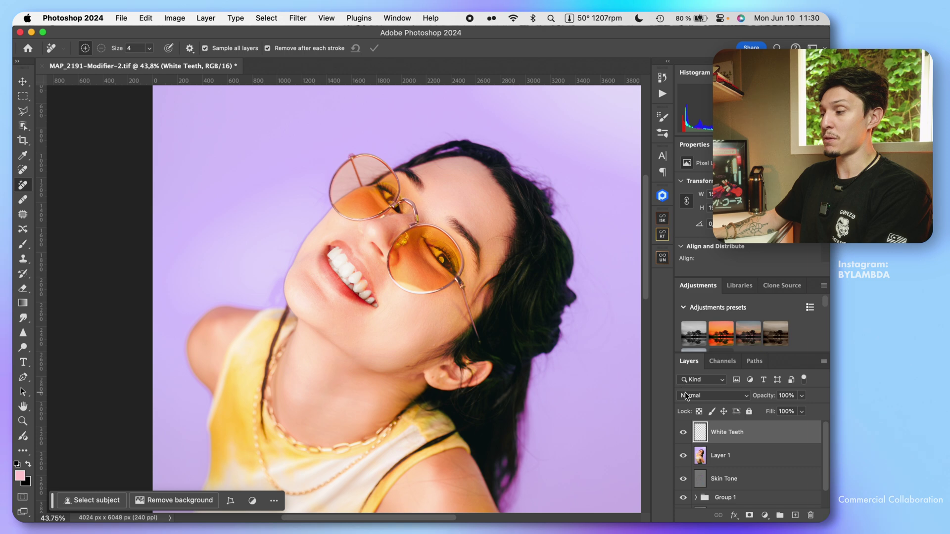
scroll(628, 336, down, 3)
Reduce the White Teeth layer's opacity to 36% and check the smile with the layer hidden and shown.
scroll(518, 334, up, 9)
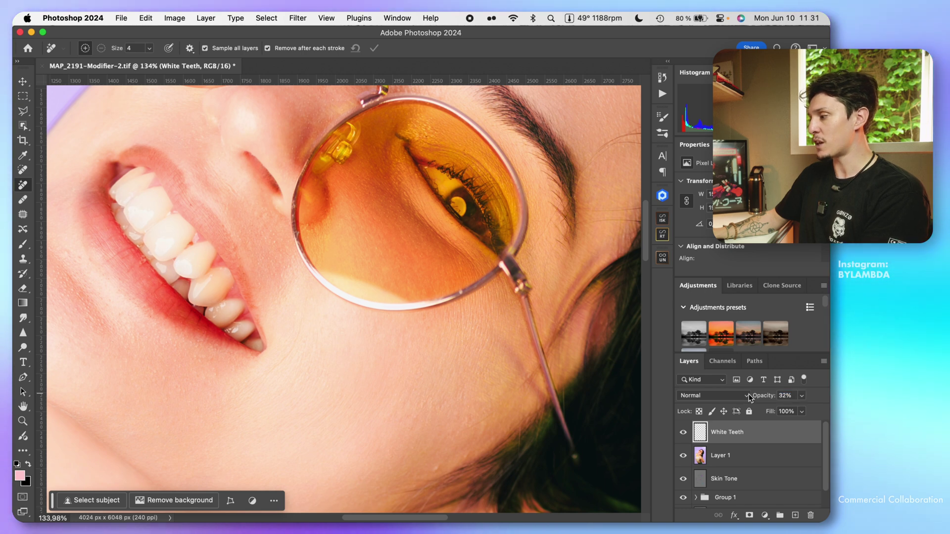
drag(759, 395, 765, 396)
scroll(402, 297, down, 3)
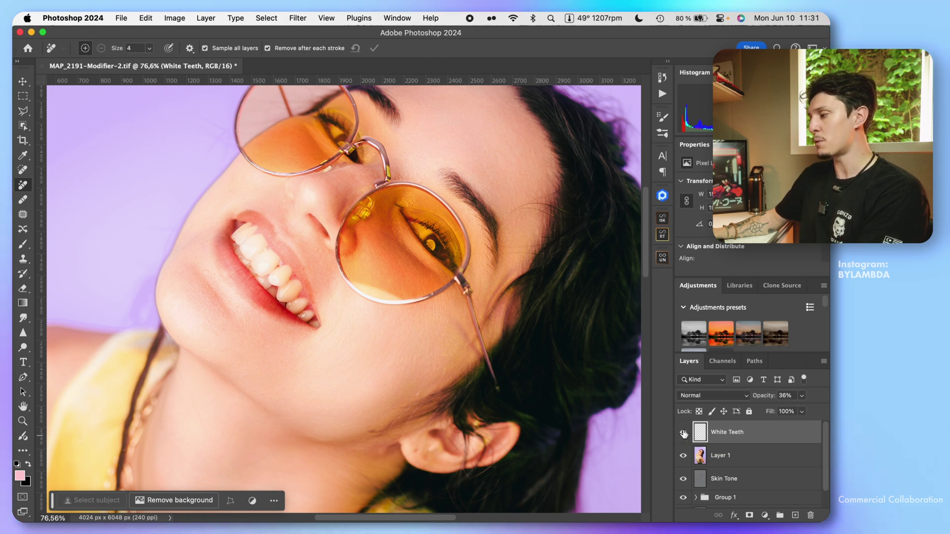
scroll(397, 332, down, 3)
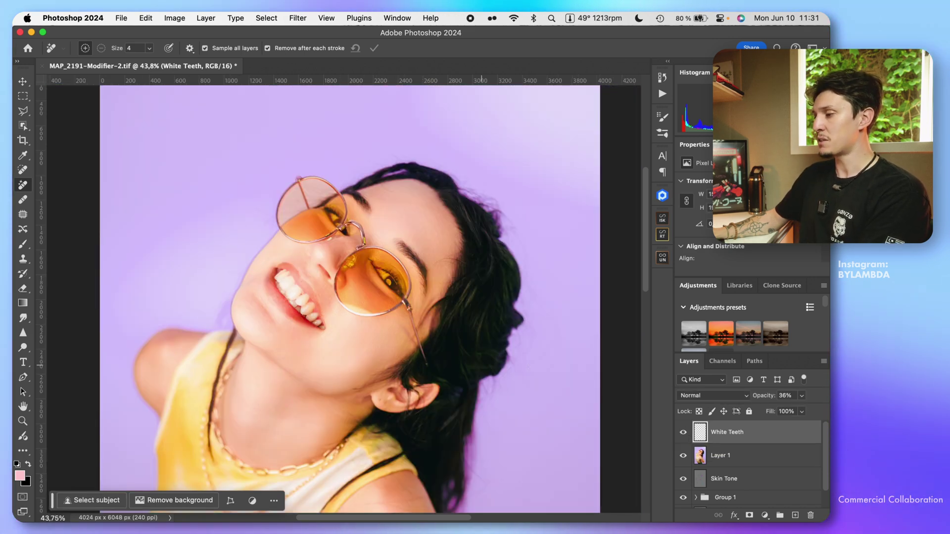
scroll(409, 307, down, 3)
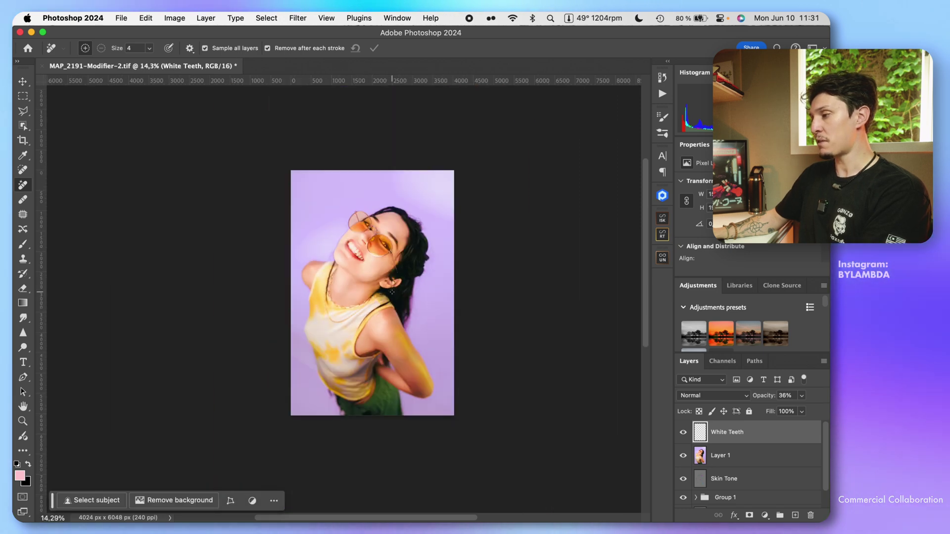
Group the White Teeth, Layer 1, Skin Tone and Group 1 layers together and compare the whole retouch with the original.
scroll(409, 307, up, 1)
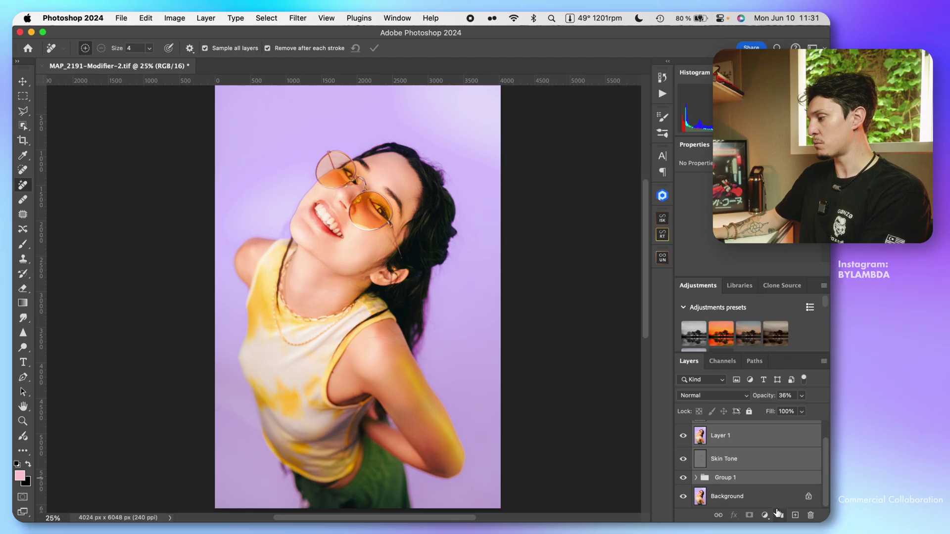
key(super+g)
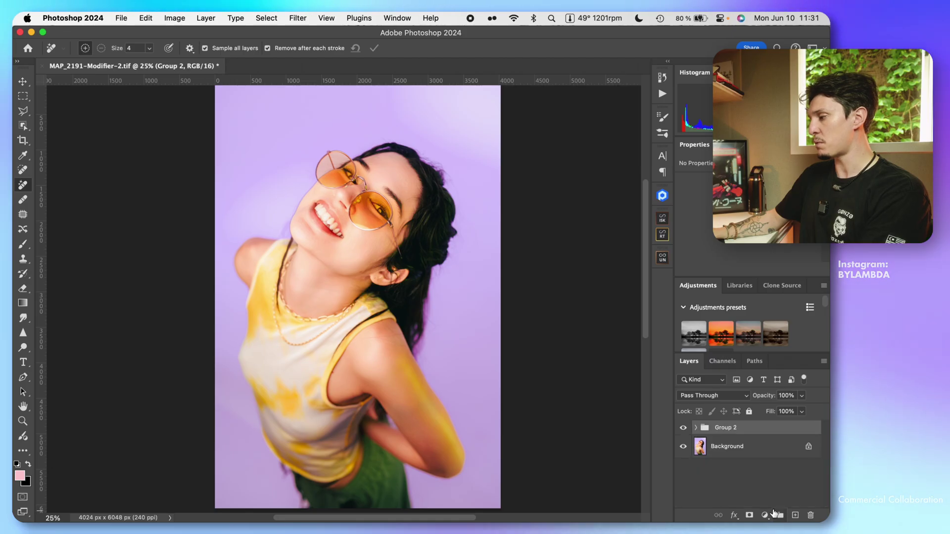
click(684, 429)
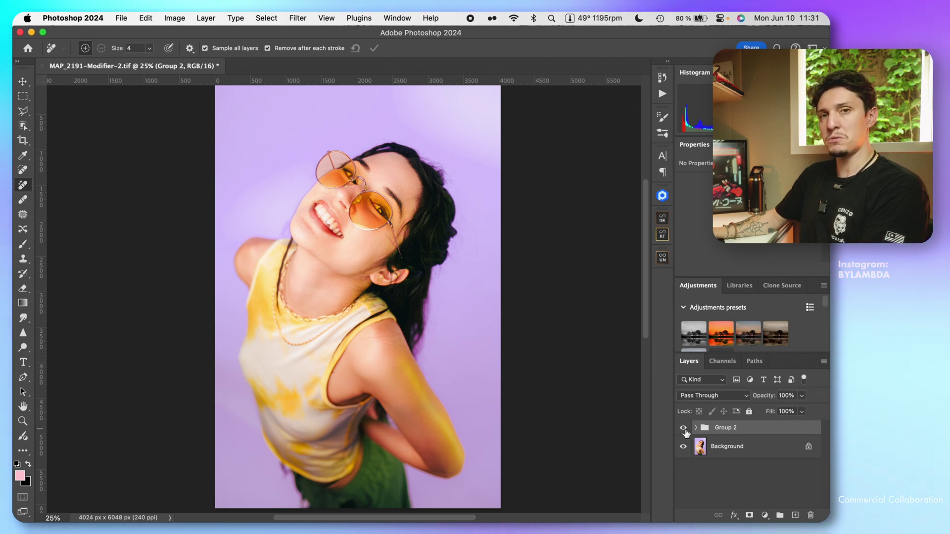
scroll(358, 216, up, 3)
scroll(357, 216, up, 2)
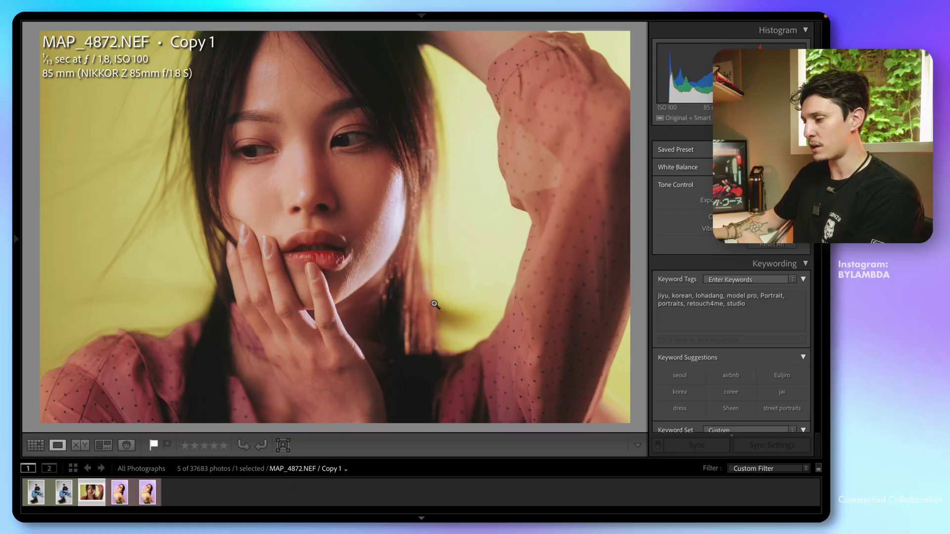
Switch from Lightroom Classic to Adobe Photoshop 2024 and inspect the skin in the MAP_4872.NEF portrait with the Move tool active.
mouse_move(436, 507)
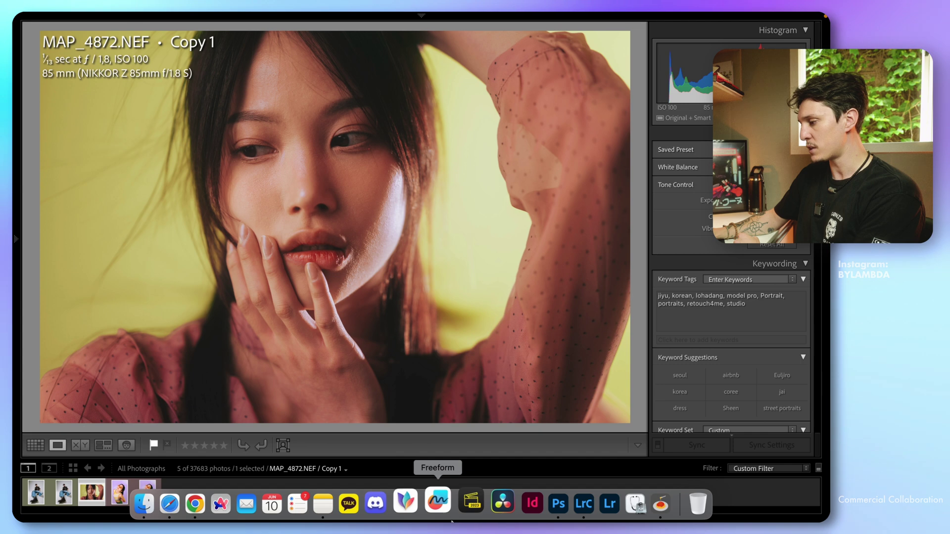
click(544, 503)
scroll(364, 234, up, 10)
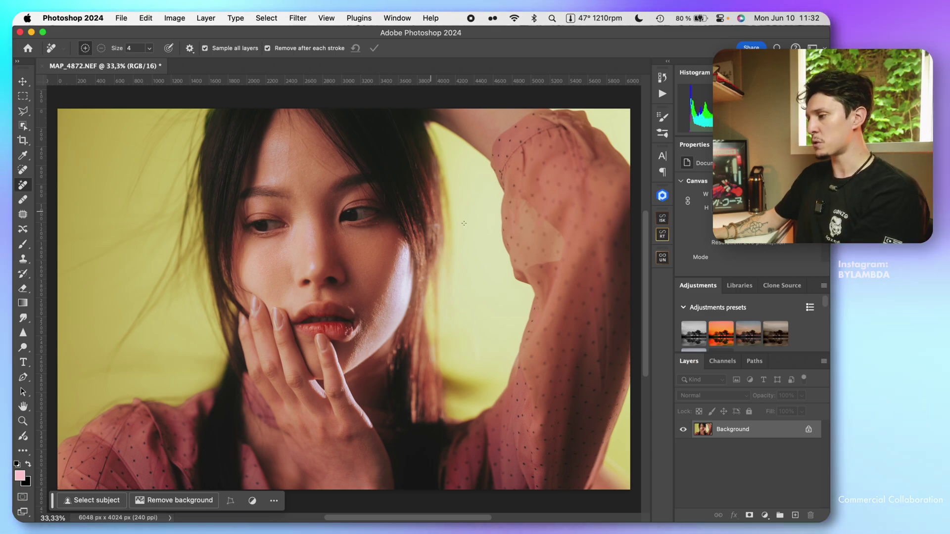
key(v)
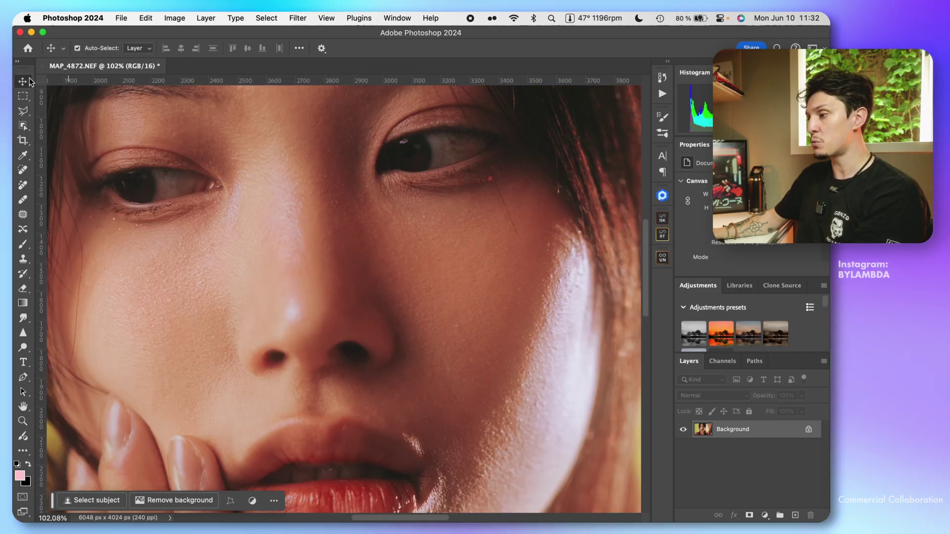
scroll(371, 335, down, 6)
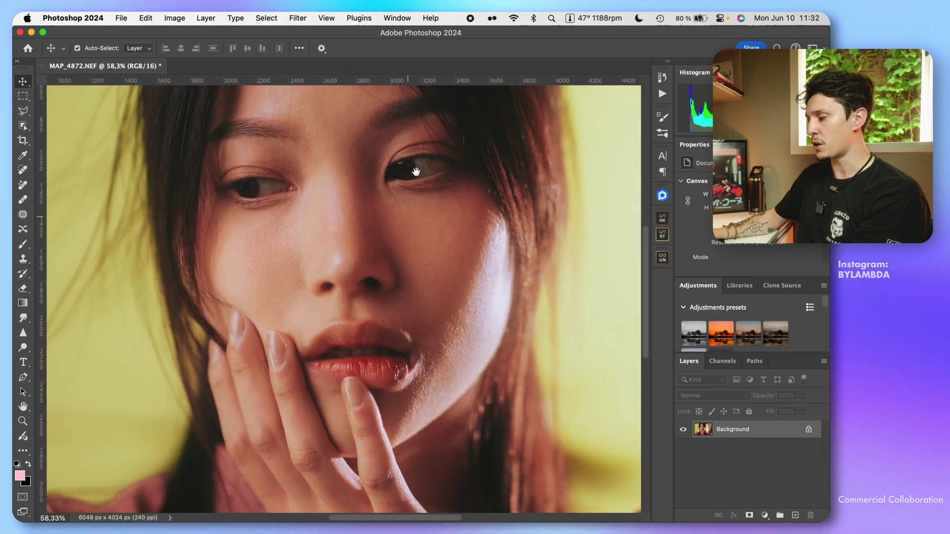
drag(408, 212, 426, 93)
scroll(392, 292, down, 4)
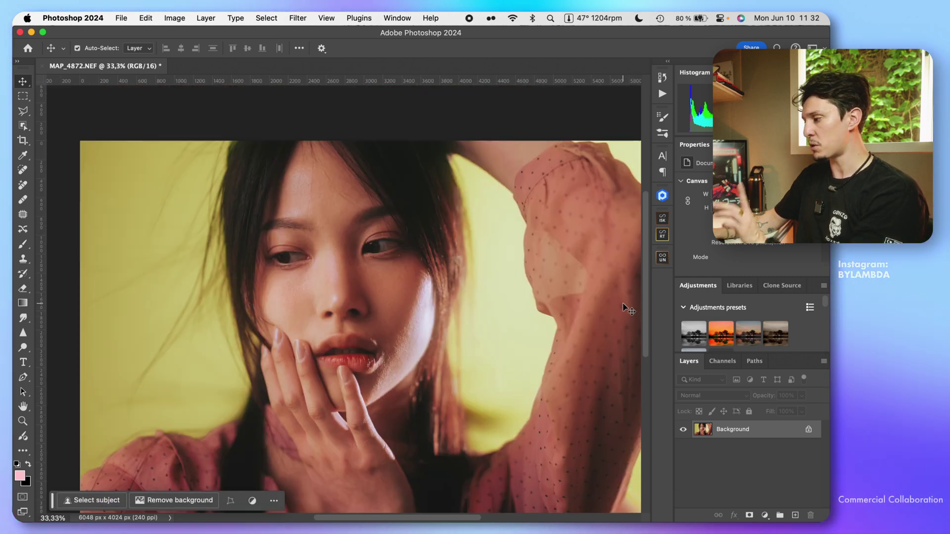
Retouch the MAP_4872.NEF portrait on-device with Heal, Dodge & Burn and Portrait Volumes, and group the three resulting layers.
click(662, 196)
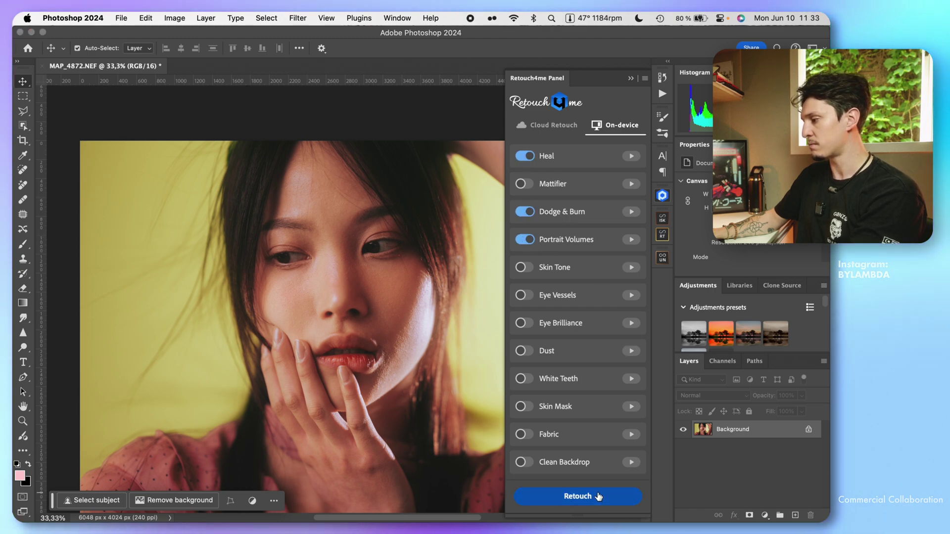
click(598, 496)
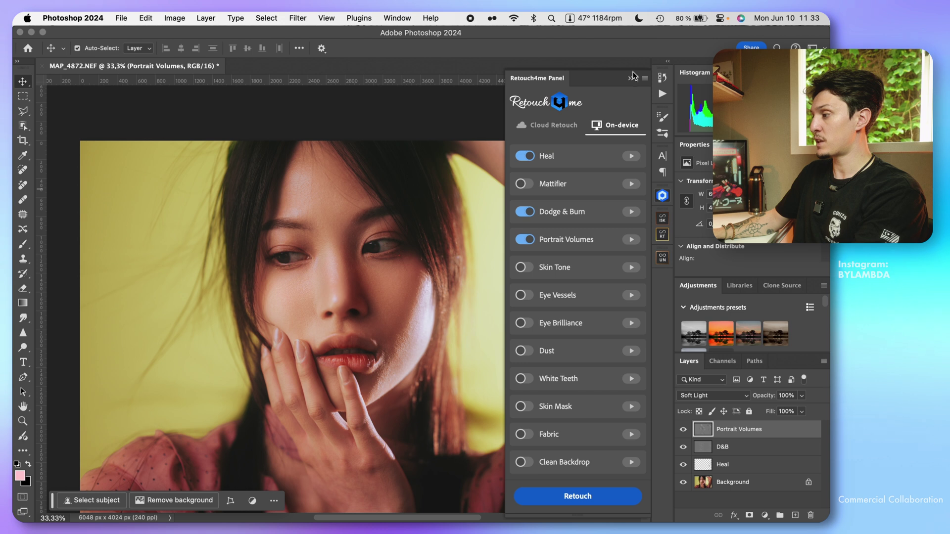
click(631, 78)
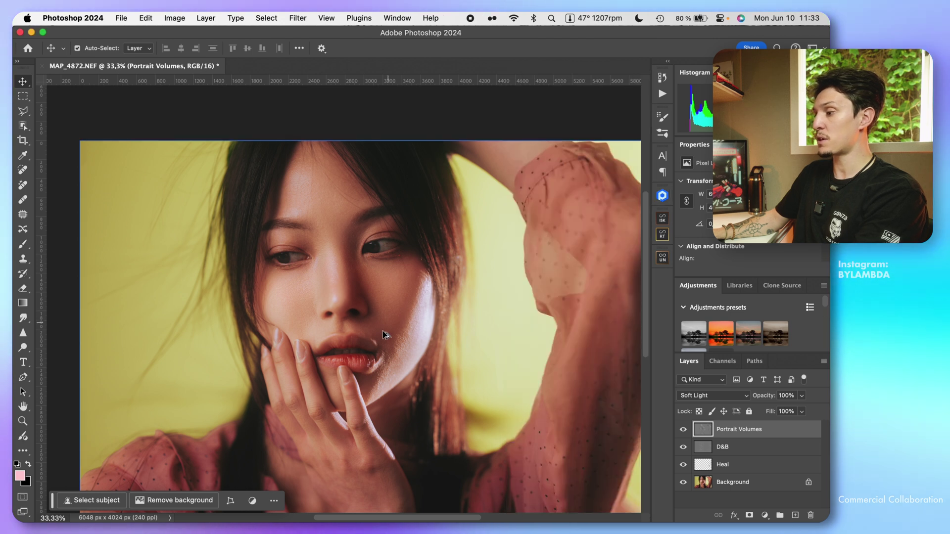
shift+click(727, 465)
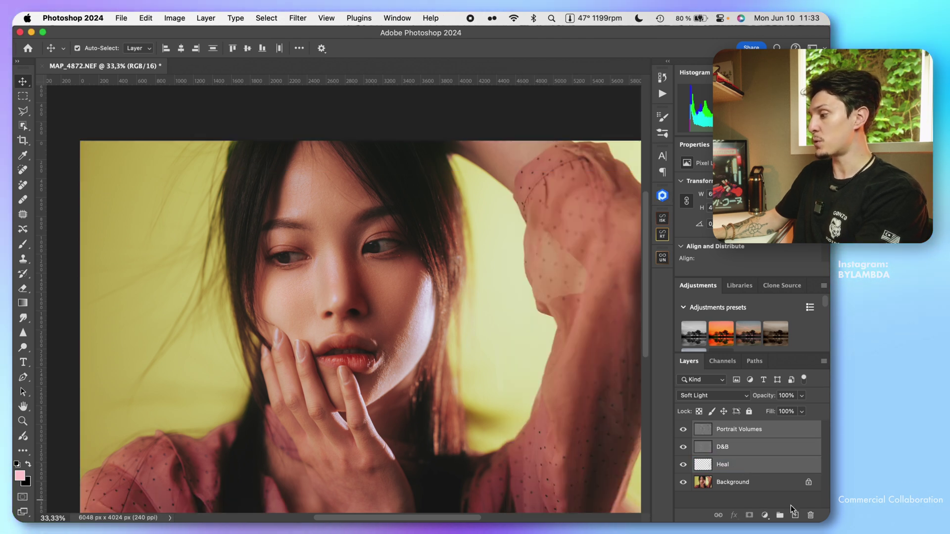
click(778, 514)
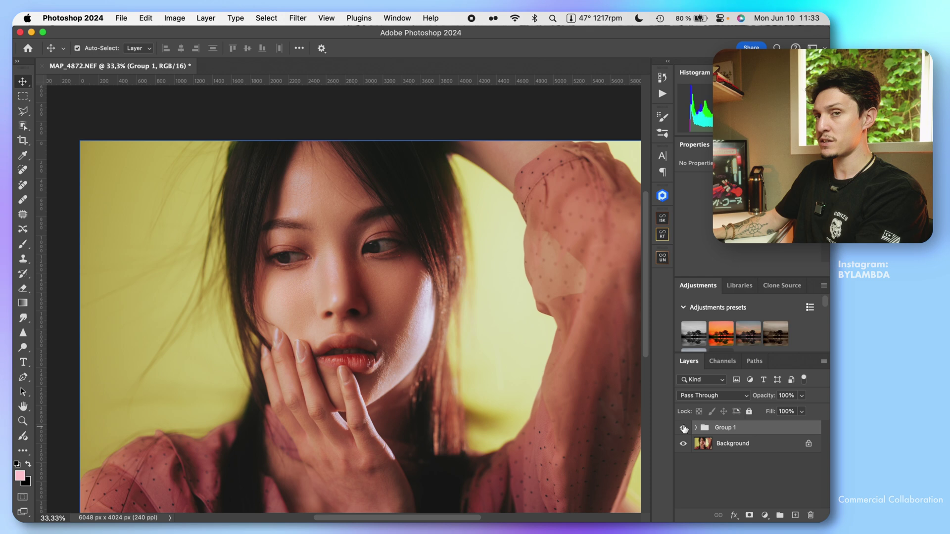
Compare the portrait with Group 1 hidden and shown, both on the face and across the whole image.
scroll(415, 335, up, 3)
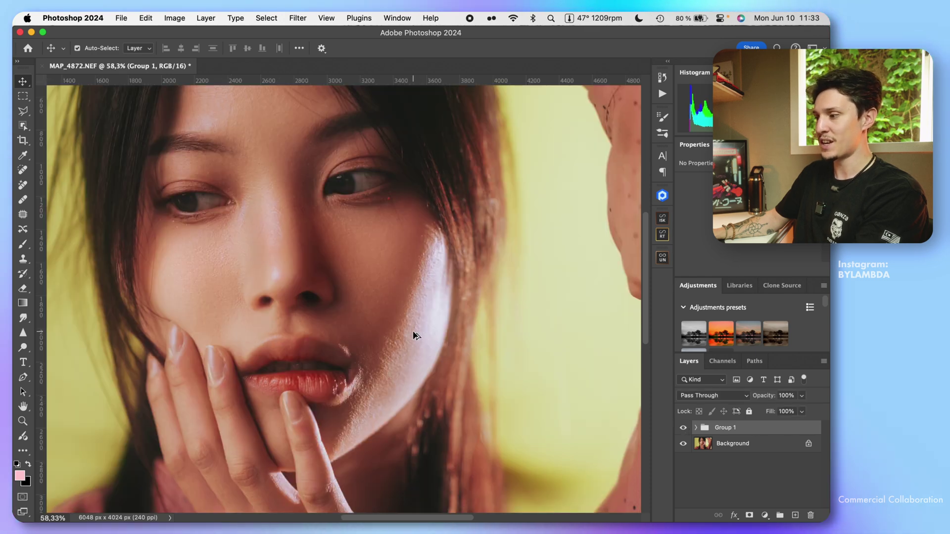
scroll(509, 364, down, 3)
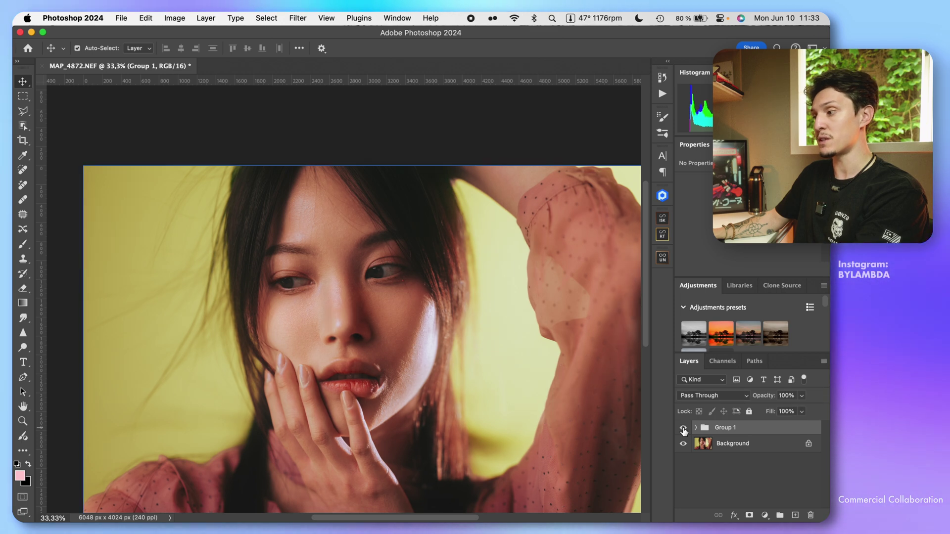
click(683, 428)
scroll(494, 407, down, 3)
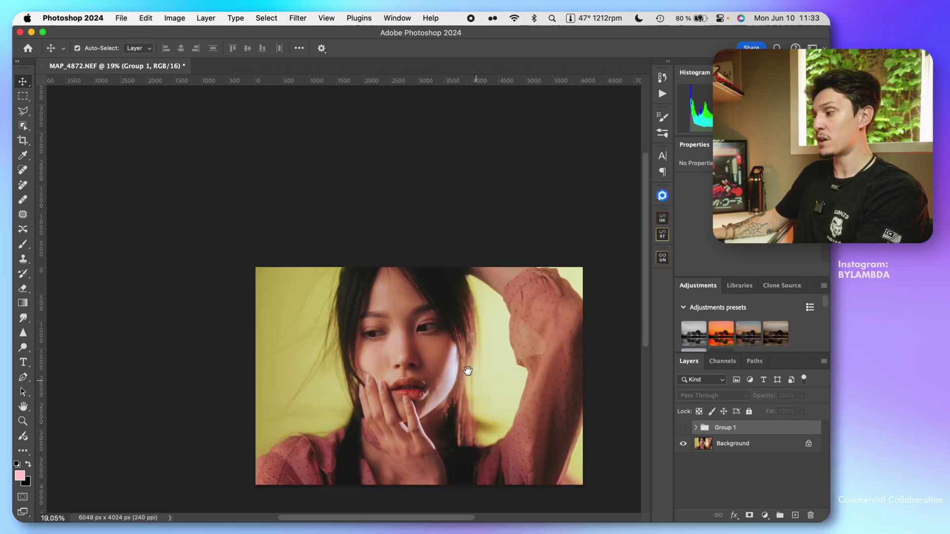
scroll(443, 336, up, 3)
click(683, 428)
drag(461, 308, 325, 254)
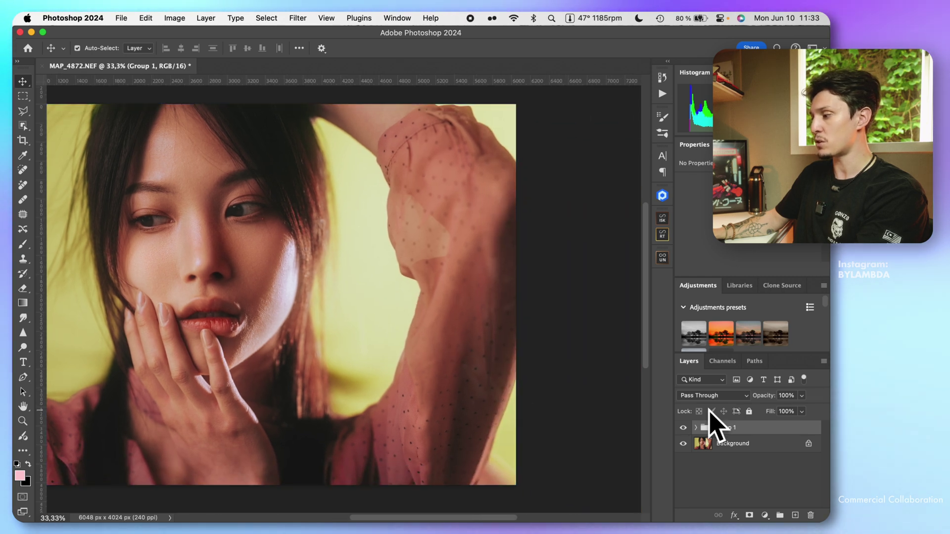
Activate the Brush tool and inspect the retouched skin around the nose and eyes up close.
key(b)
scroll(383, 202, up, 5)
drag(382, 202, 361, 356)
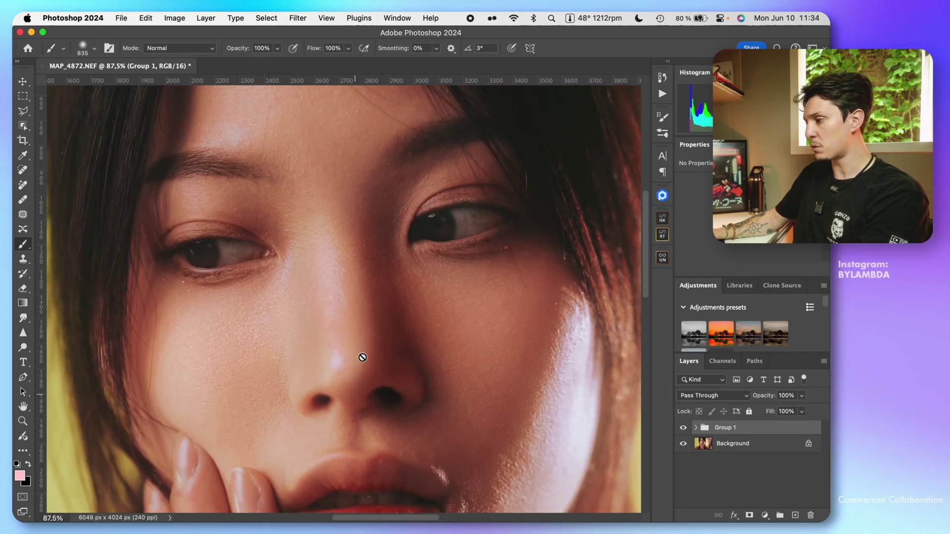
scroll(361, 356, down, 3)
scroll(365, 265, up, 3)
scroll(365, 265, up, 2)
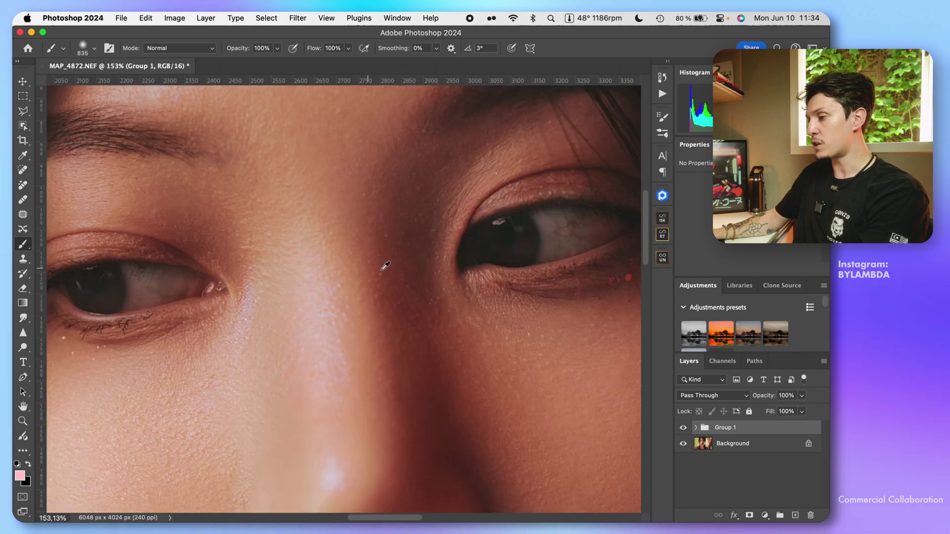
Inspect the whites and irises of the eyes up close, and check them against the whole portrait.
drag(449, 278, 402, 278)
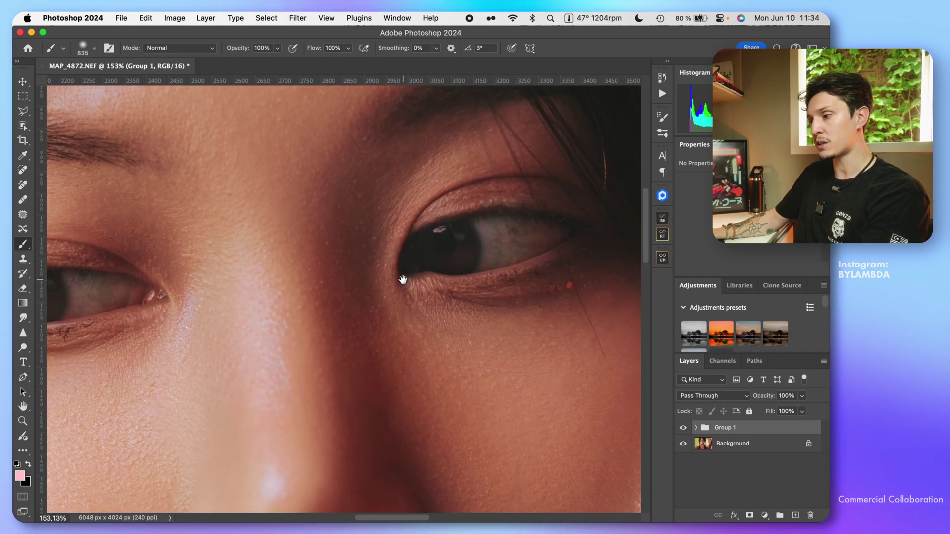
scroll(553, 249, up, 2)
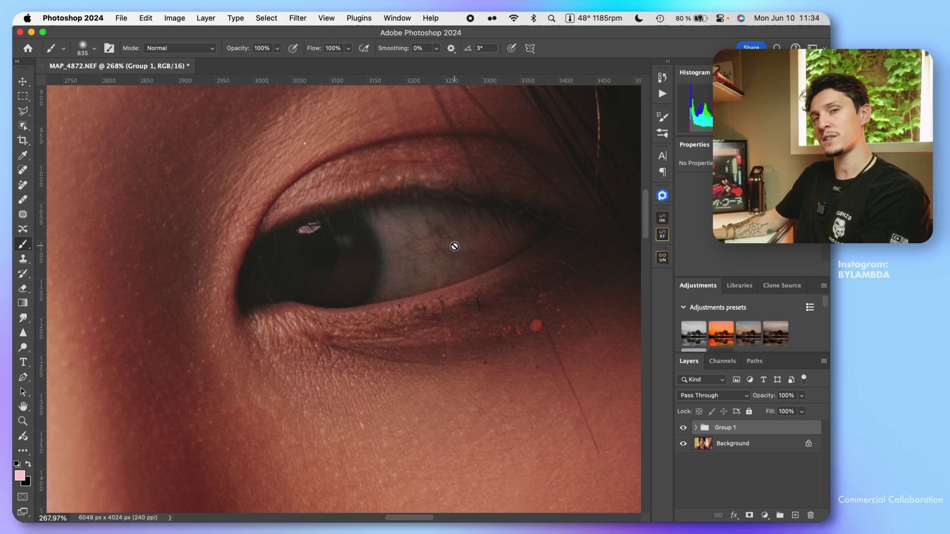
scroll(448, 253, down, 3)
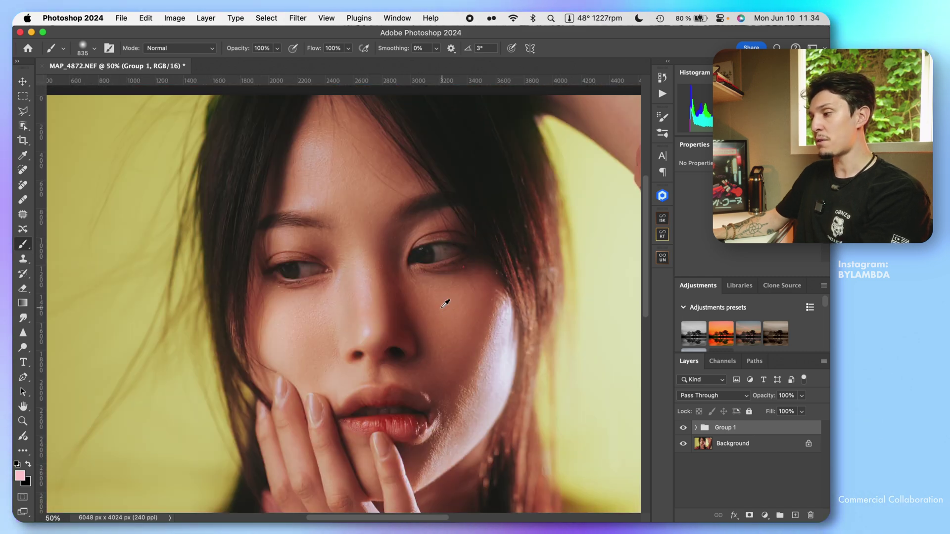
scroll(445, 304, down, 3)
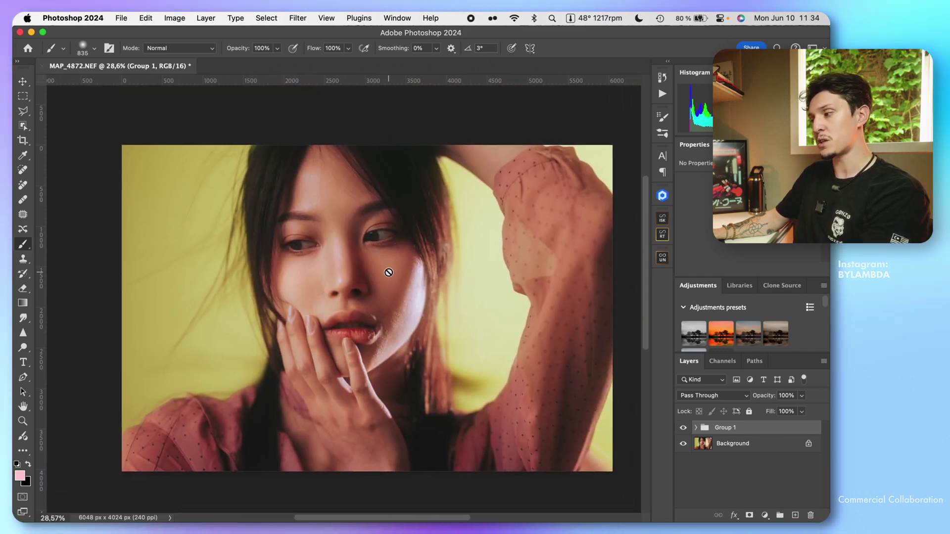
drag(392, 267, 369, 264)
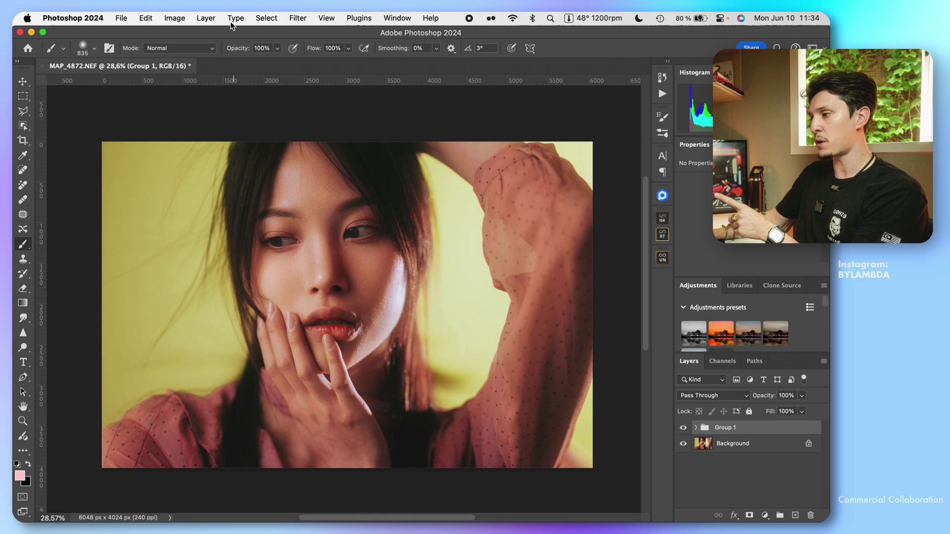
Stamp all visible layers into a new layer above Group 1 and open Retouch4me Eye Brilliance on it.
click(298, 18)
click(445, 290)
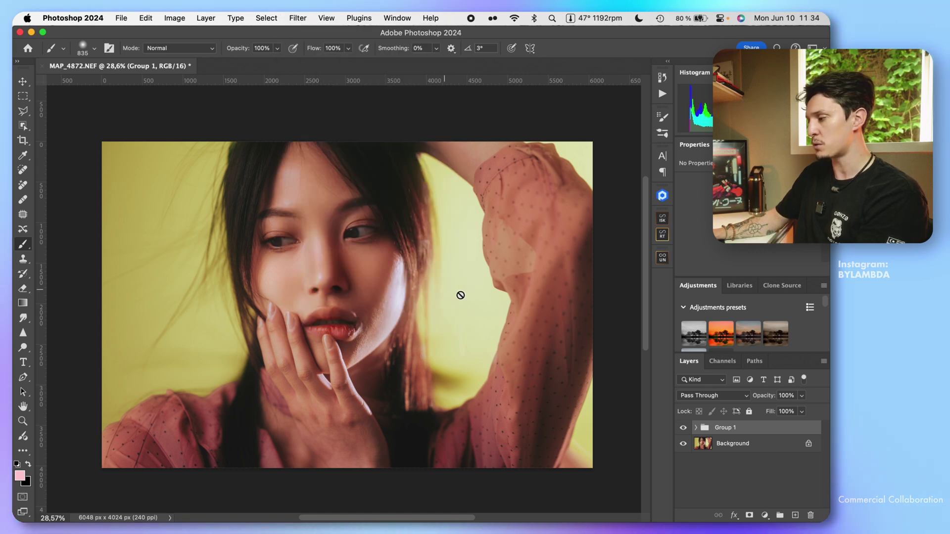
key(super+alt+shift+e)
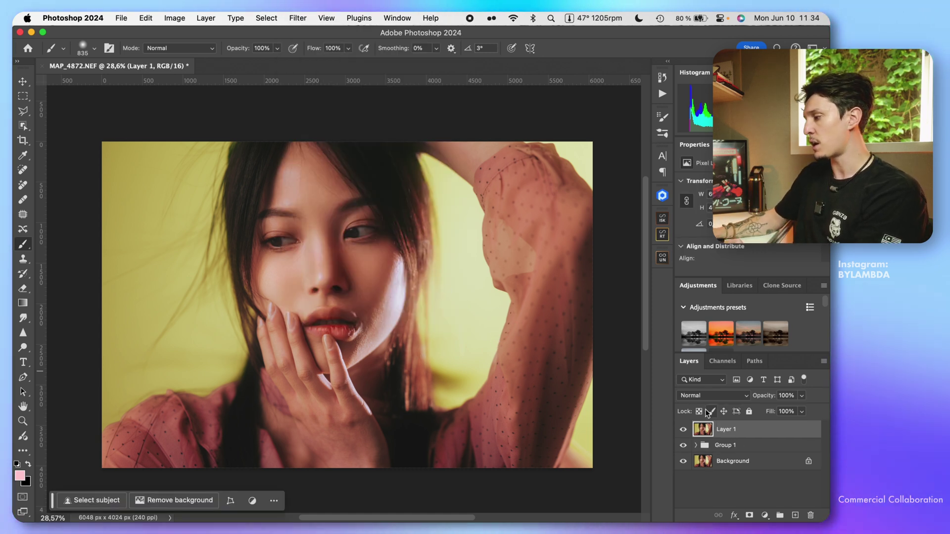
click(298, 18)
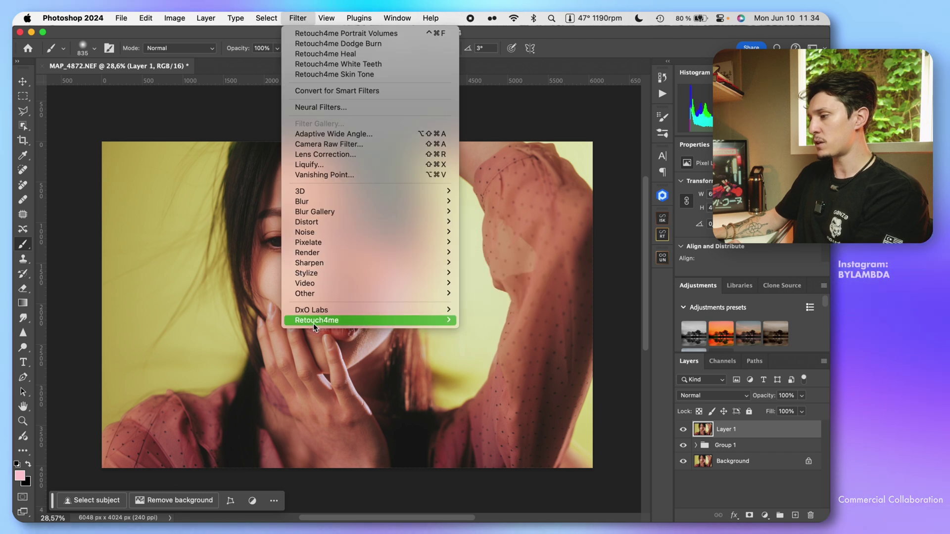
mouse_move(315, 327)
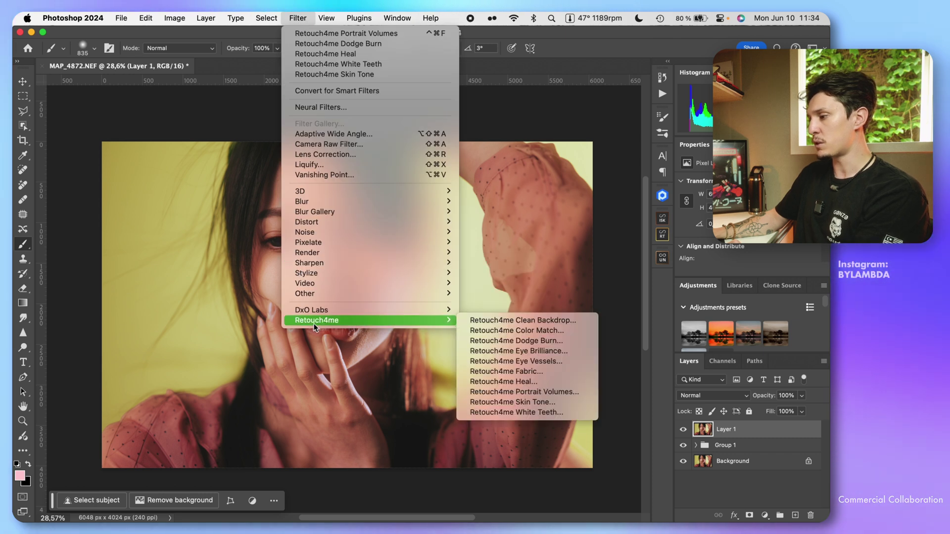
click(559, 352)
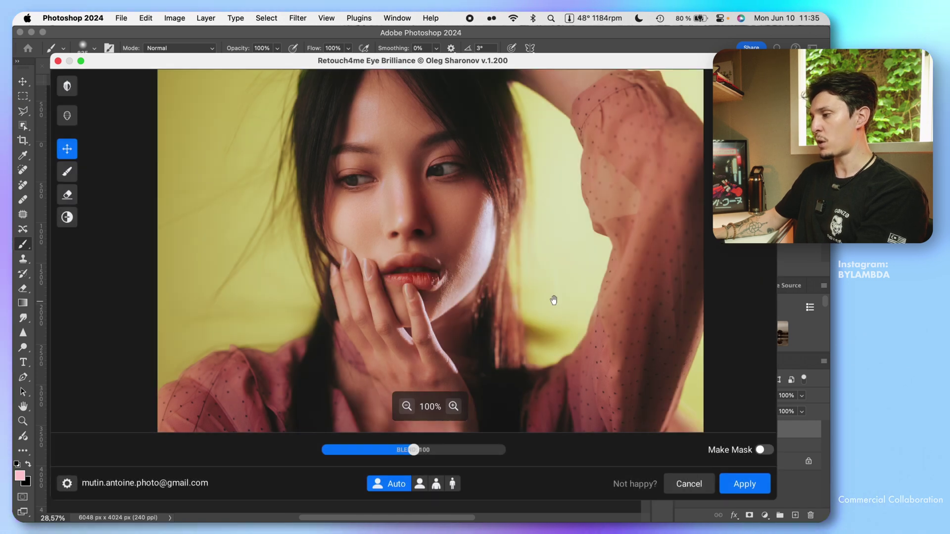
Try an Eye Brilliance blend of 179 and examine the effect on both eyes.
scroll(423, 183, up, 3)
scroll(431, 180, down, 3)
scroll(445, 194, up, 3)
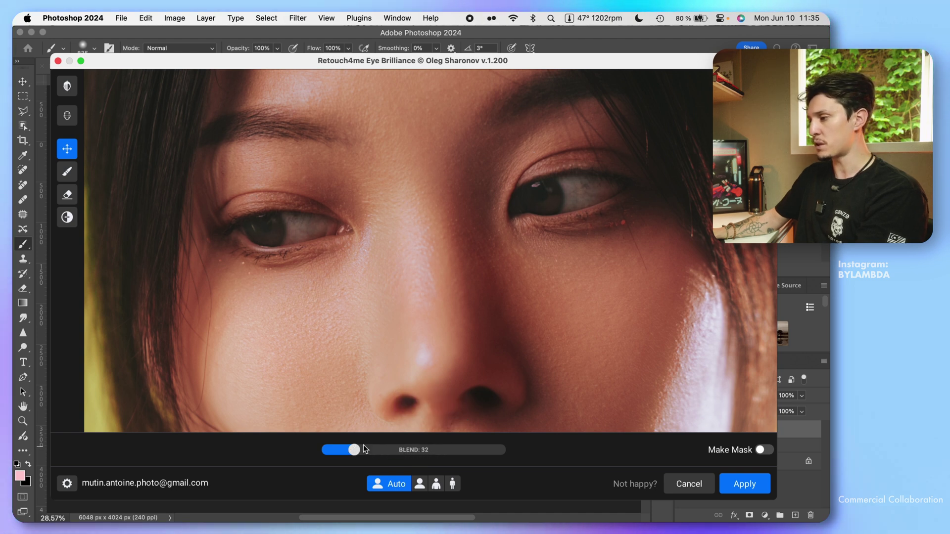
mouse_move(463, 450)
mouse_down()
mouse_move(348, 450)
mouse_move(482, 451)
mouse_up()
scroll(554, 181, up, 4)
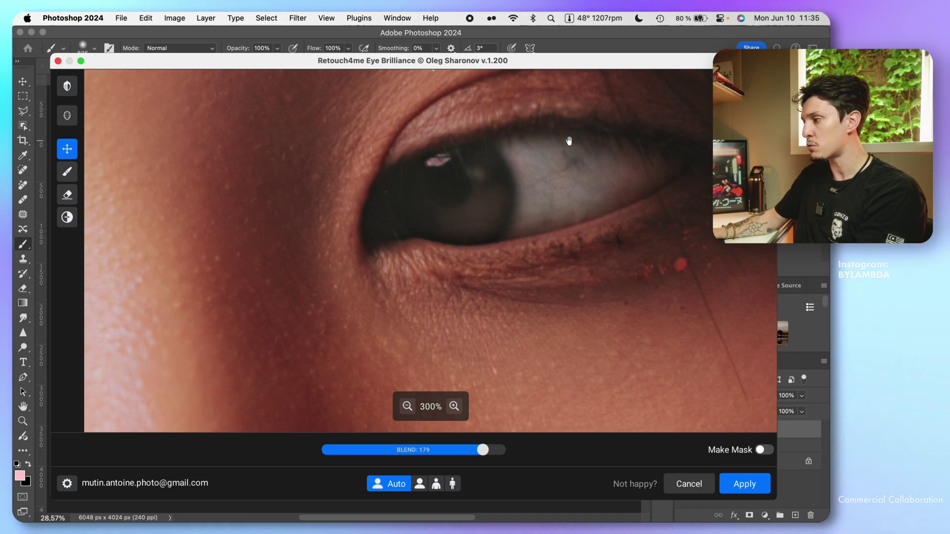
scroll(666, 206, right, 6)
scroll(364, 144, left, 3)
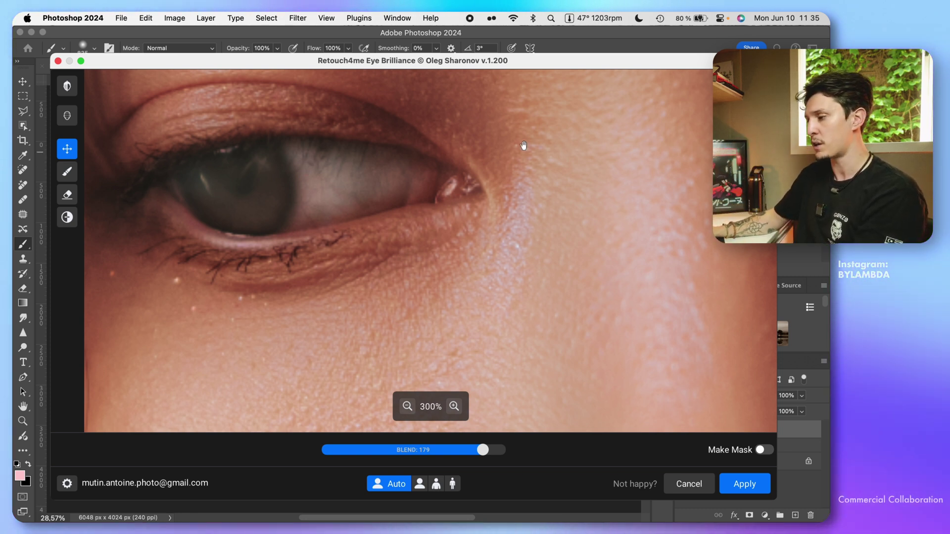
Lower the Eye Brilliance blend to slightly below 87 while checking the face, and apply the filter to Layer 1.
click(429, 450)
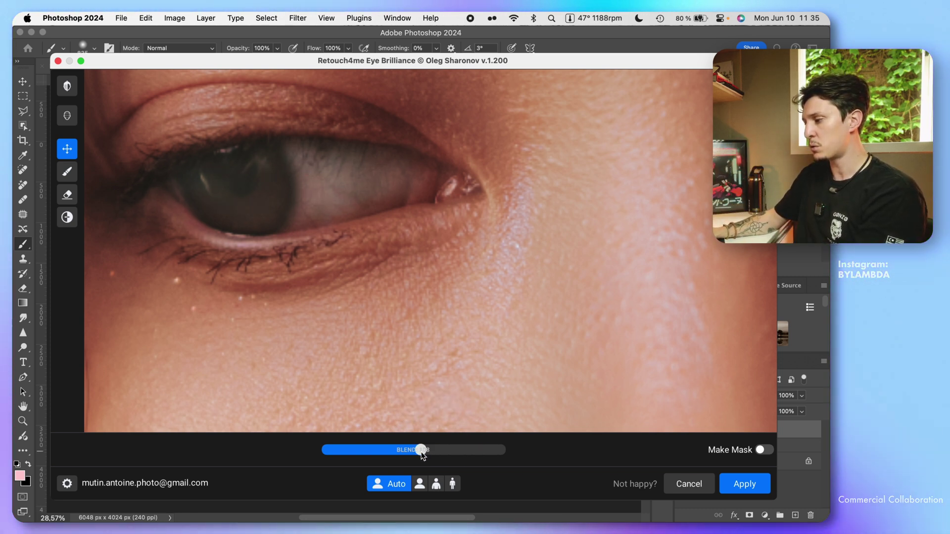
scroll(380, 236, down, 2)
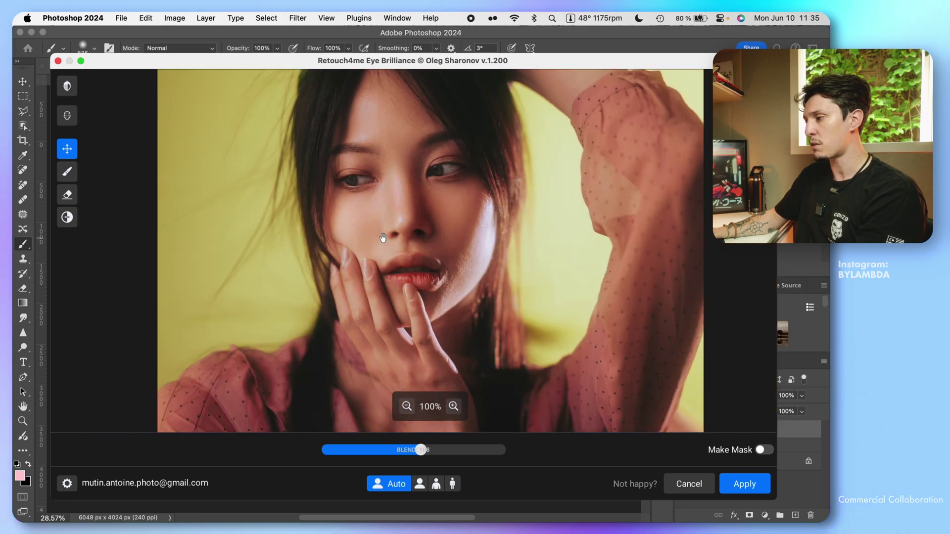
scroll(438, 370, up, 1)
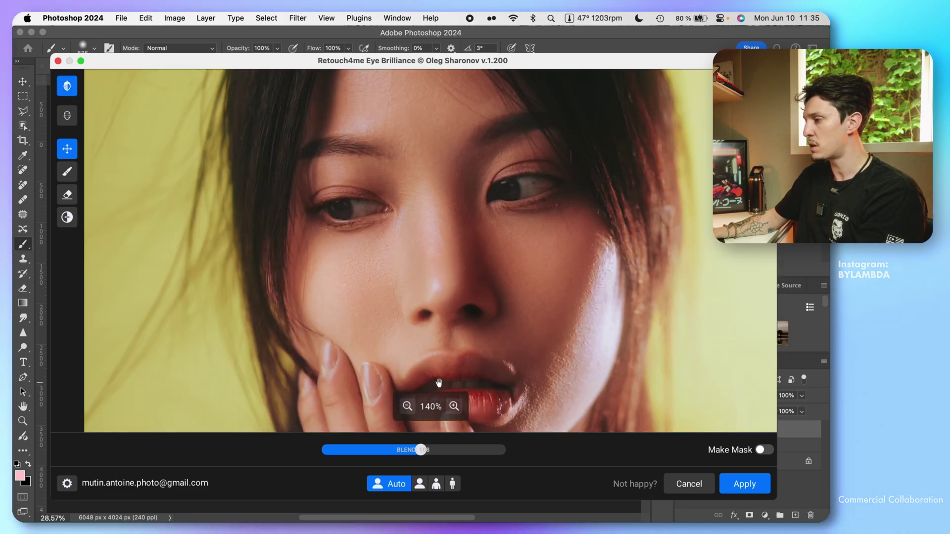
drag(416, 451, 401, 450)
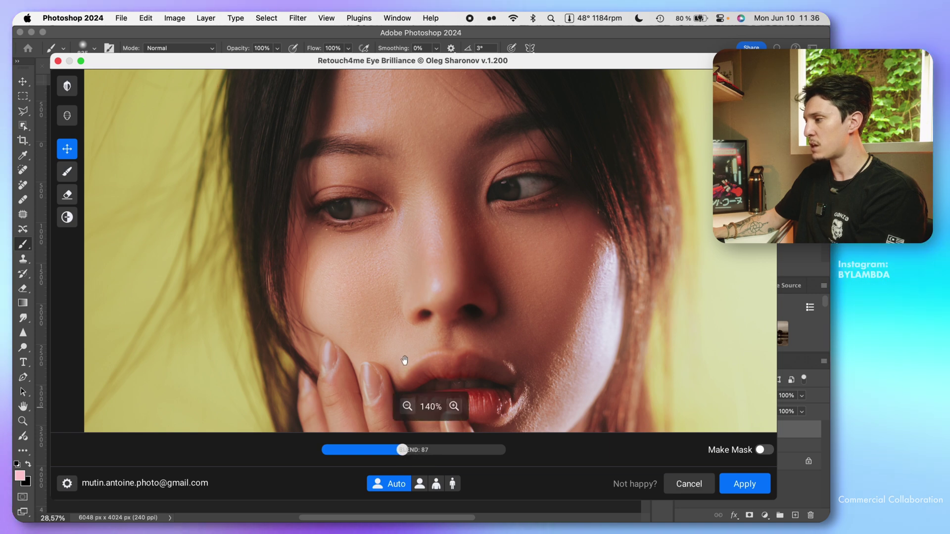
drag(397, 451, 396, 453)
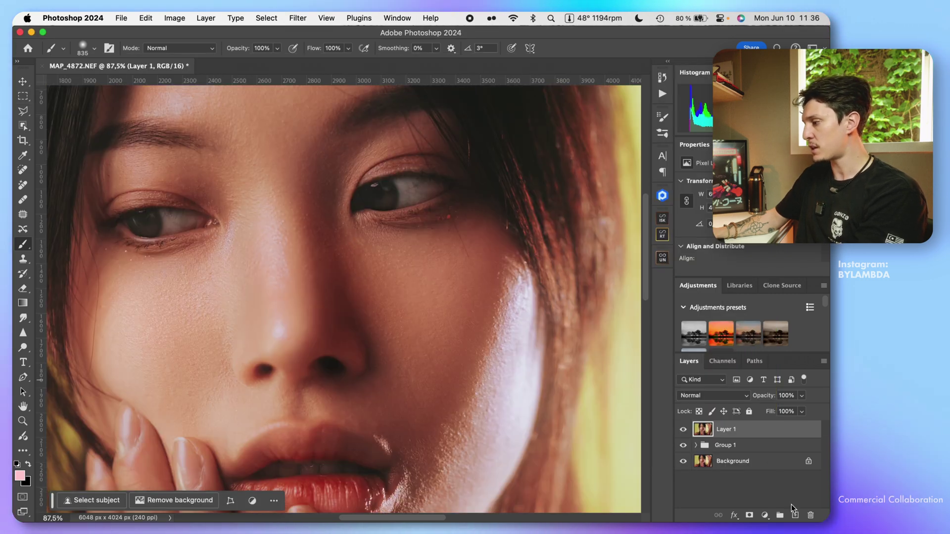
Add a white layer mask to Layer 1 and paint black over both irises with a soft 79 px brush.
click(749, 515)
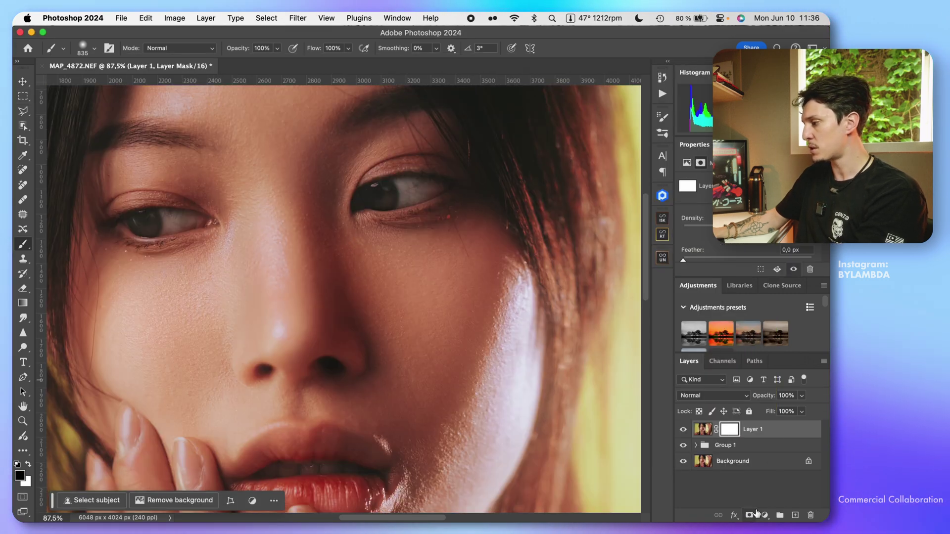
scroll(163, 213, up, 3)
drag(188, 203, 203, 192)
mouse_move(175, 222)
mouse_down()
mouse_move(255, 237)
mouse_move(226, 244)
mouse_up()
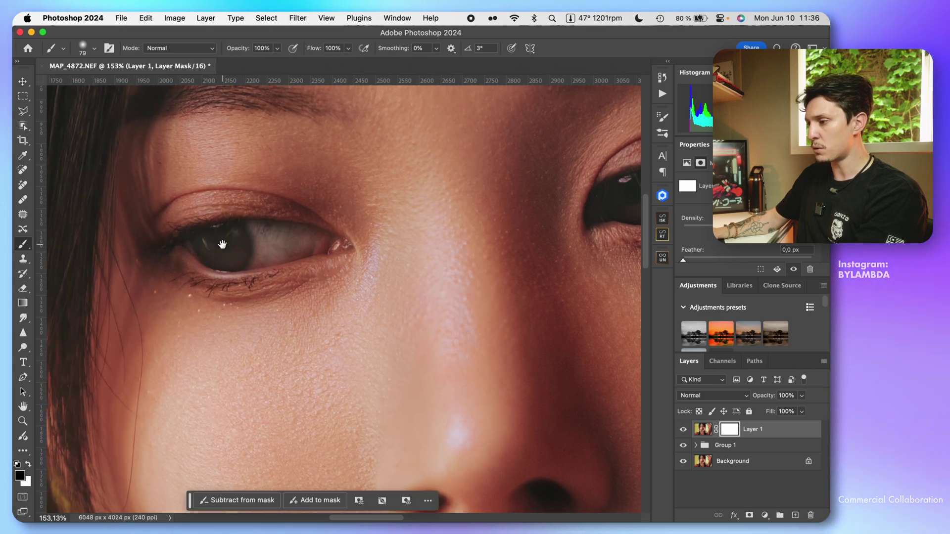
scroll(225, 244, up, 3)
drag(148, 240, 288, 234)
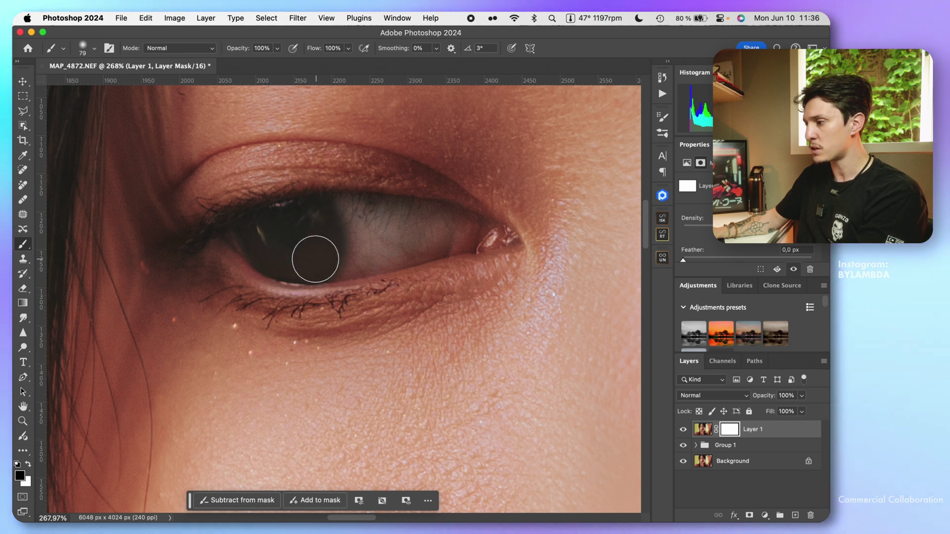
scroll(315, 259, right, 15)
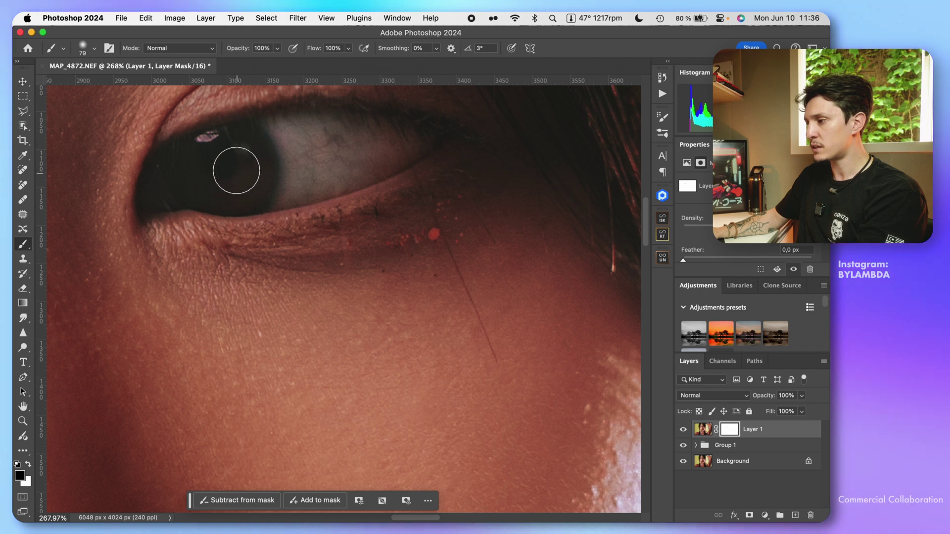
scroll(216, 191, down, 10)
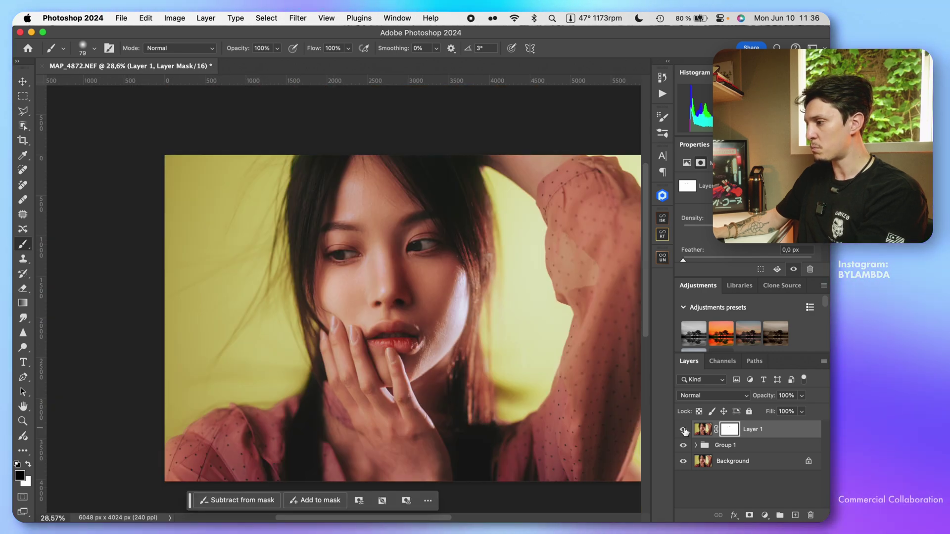
scroll(399, 254, up, 6)
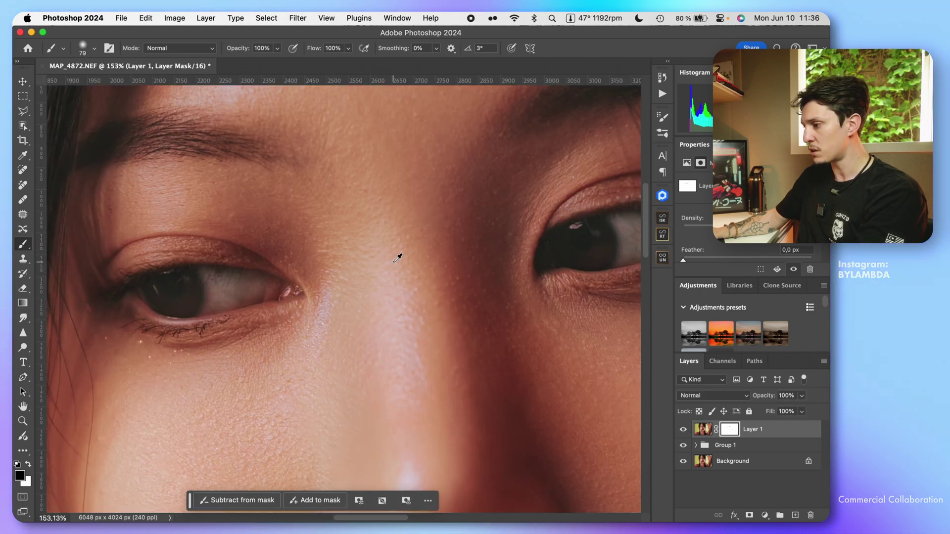
Stamp all visible layers into a new layer above Layer 1 and open Retouch4me Eye Vessels on it.
scroll(563, 276, down, 3)
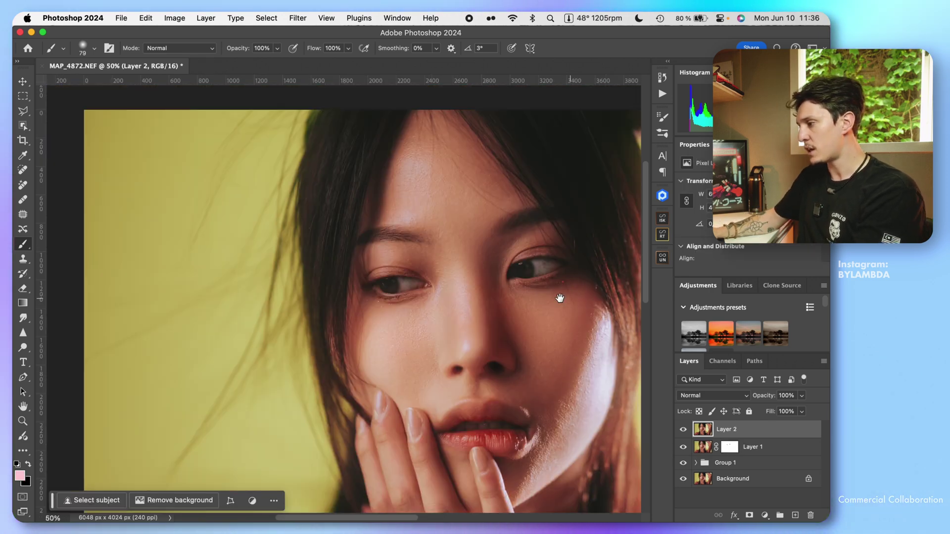
click(286, 15)
click(440, 261)
scroll(438, 262, up, 5)
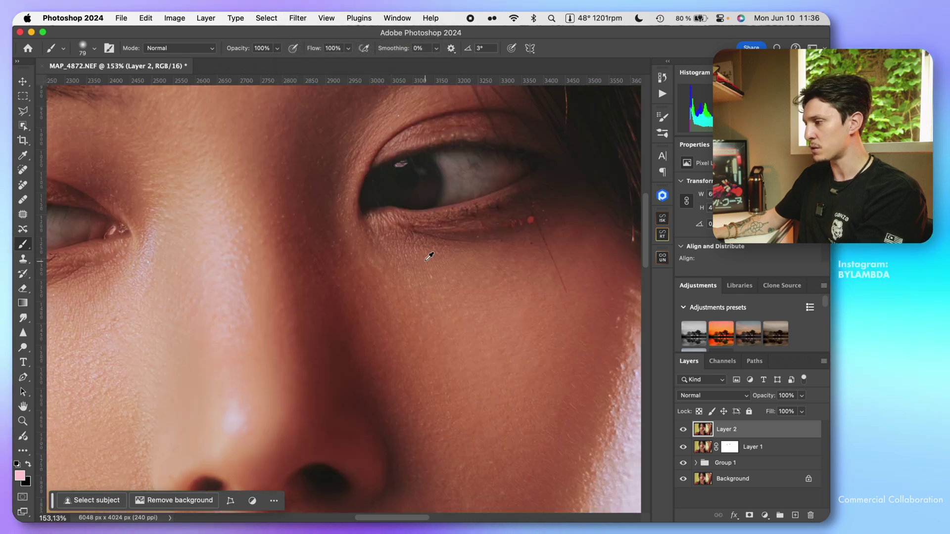
scroll(366, 228, right, 3)
scroll(265, 229, down, 3)
click(298, 18)
mouse_move(331, 322)
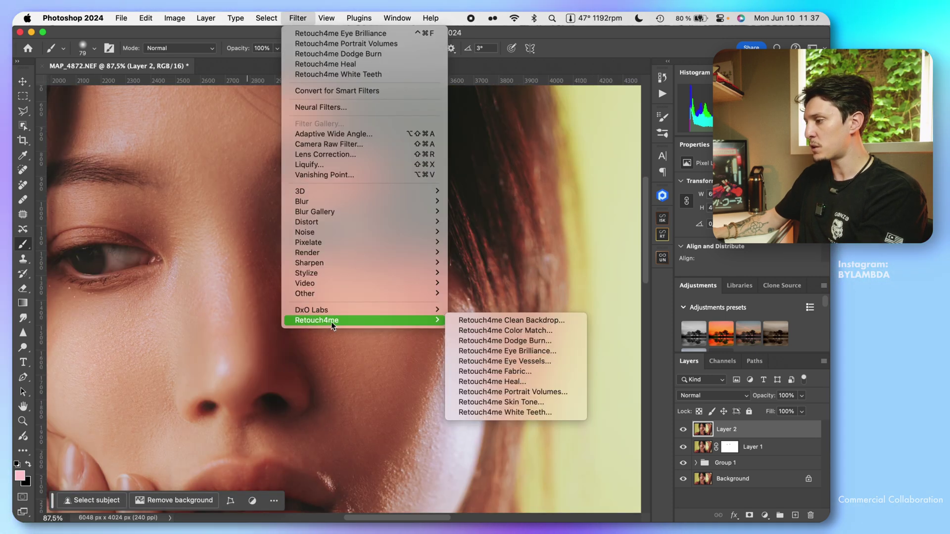
click(541, 361)
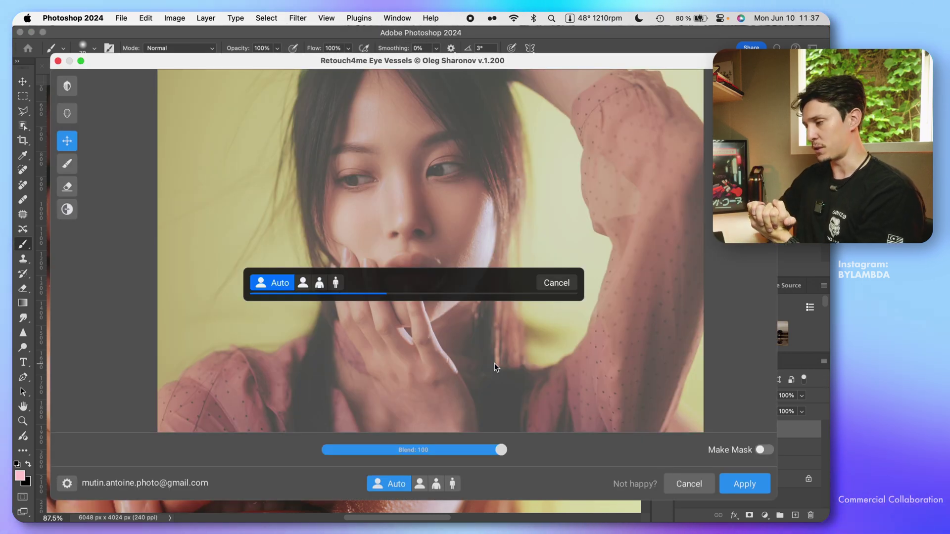
Examine the Eye Vessels preview on the whites of both eyes, comparing the original and retouched versions.
scroll(502, 191, up, 5)
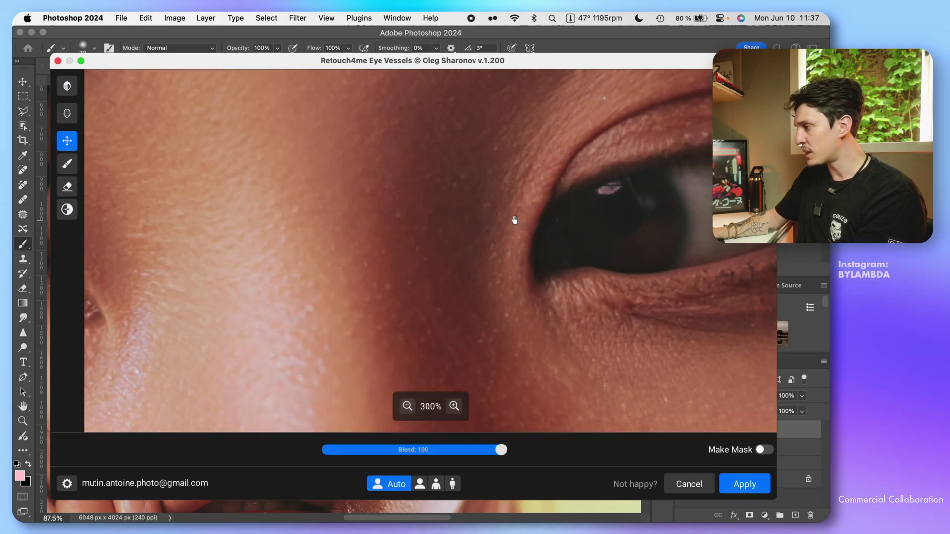
scroll(515, 218, down, 2)
scroll(515, 218, up, 2)
scroll(660, 244, right, 2)
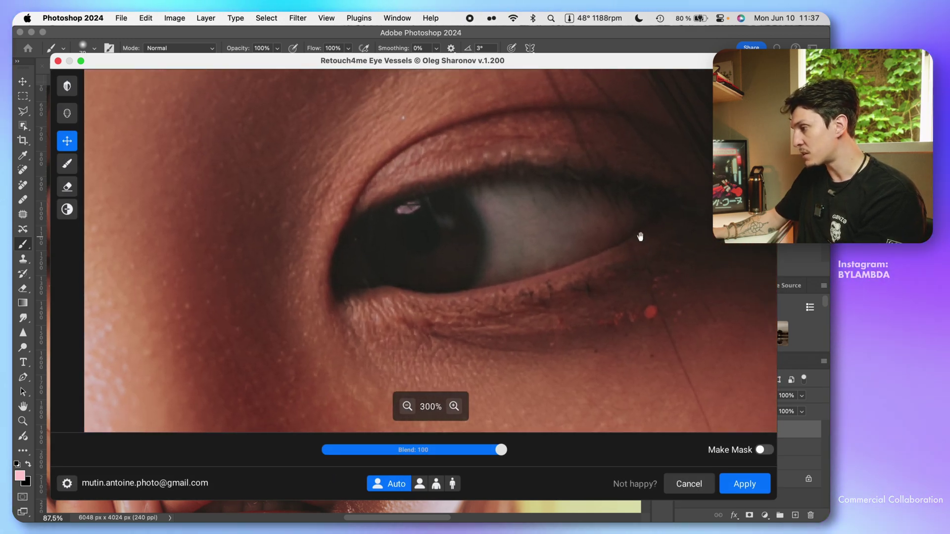
key(space)
key(space)
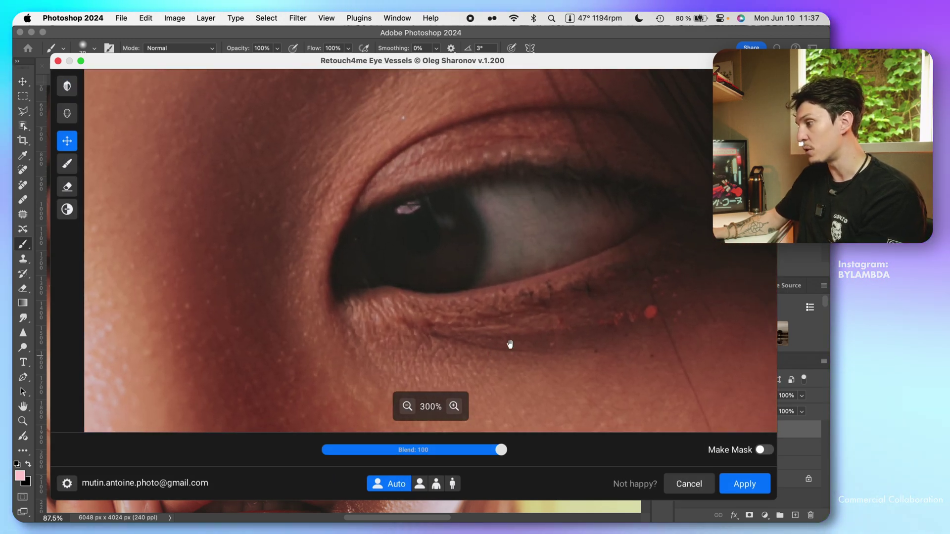
key(space)
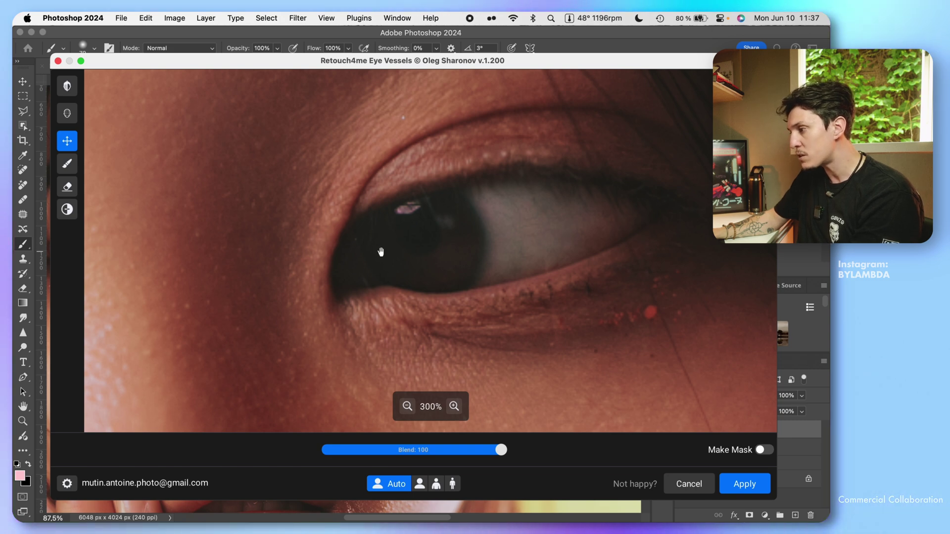
scroll(242, 269, down, 3)
scroll(355, 190, up, 3)
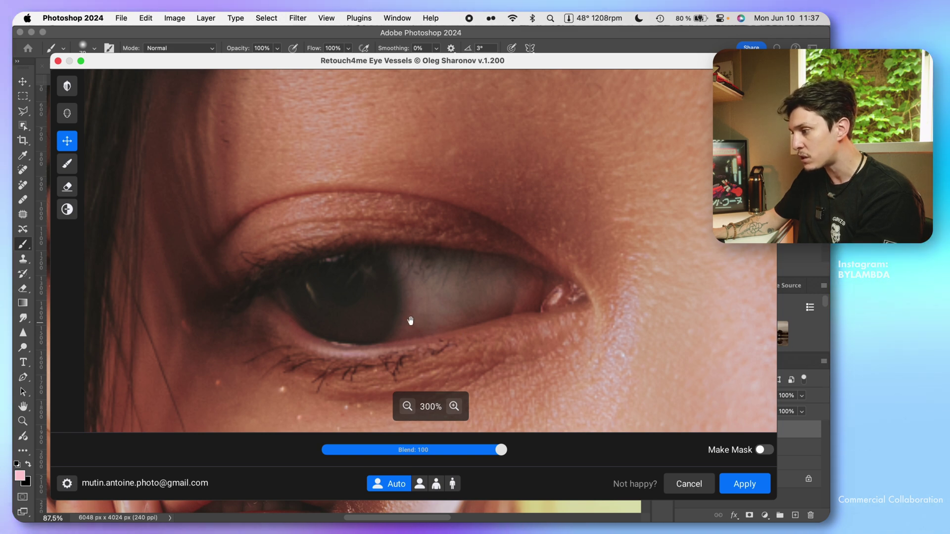
scroll(493, 325, down, 2)
scroll(680, 284, up, 4)
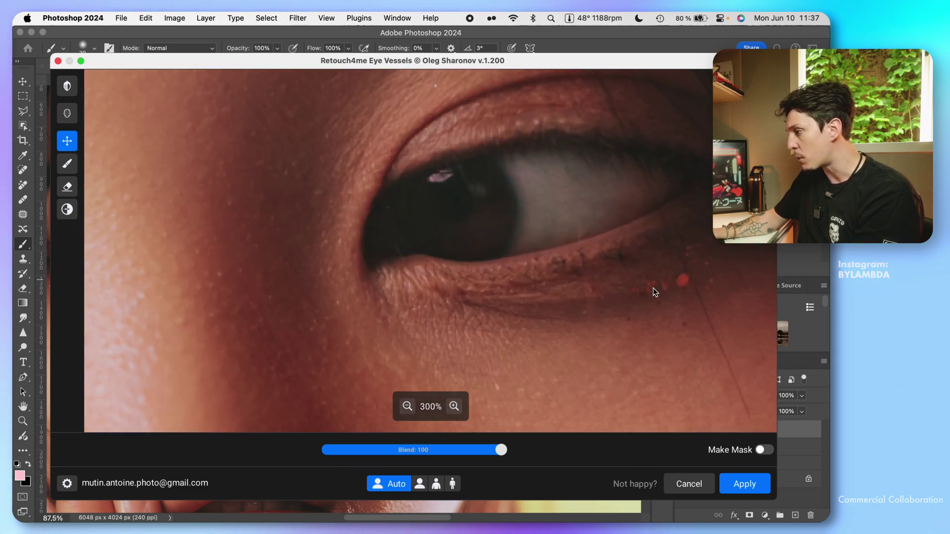
scroll(585, 277, down, 4)
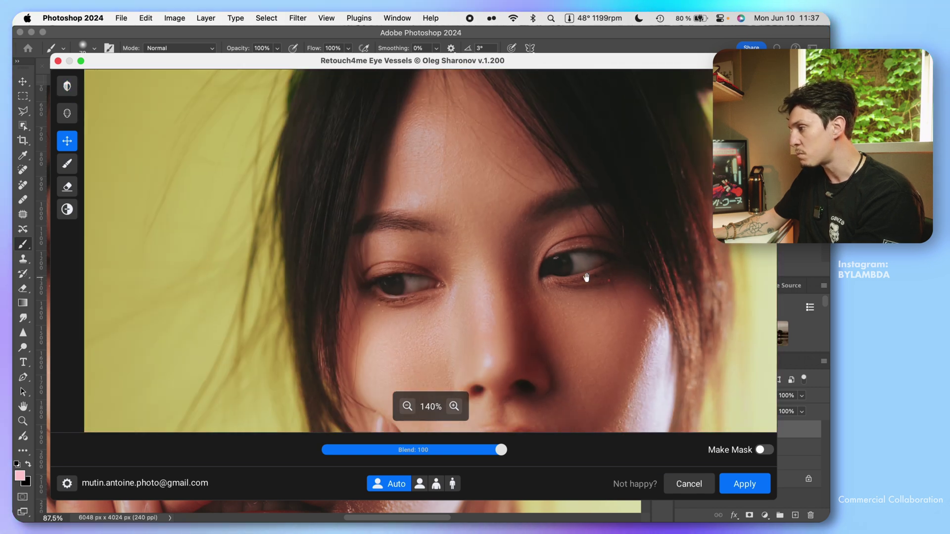
Apply Eye Vessels at blend 100 to Layer 2 and group Layer 1 and Layer 2 together.
click(735, 485)
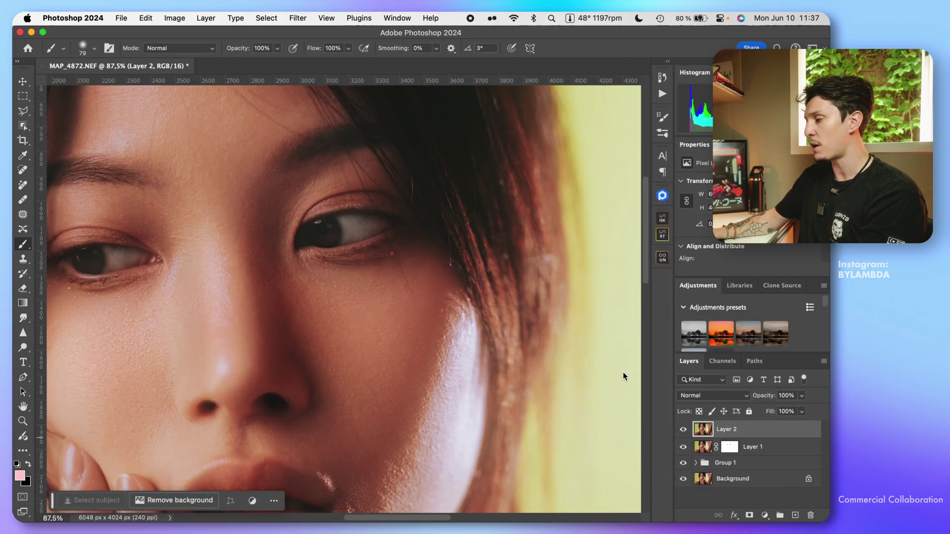
shift+click(721, 445)
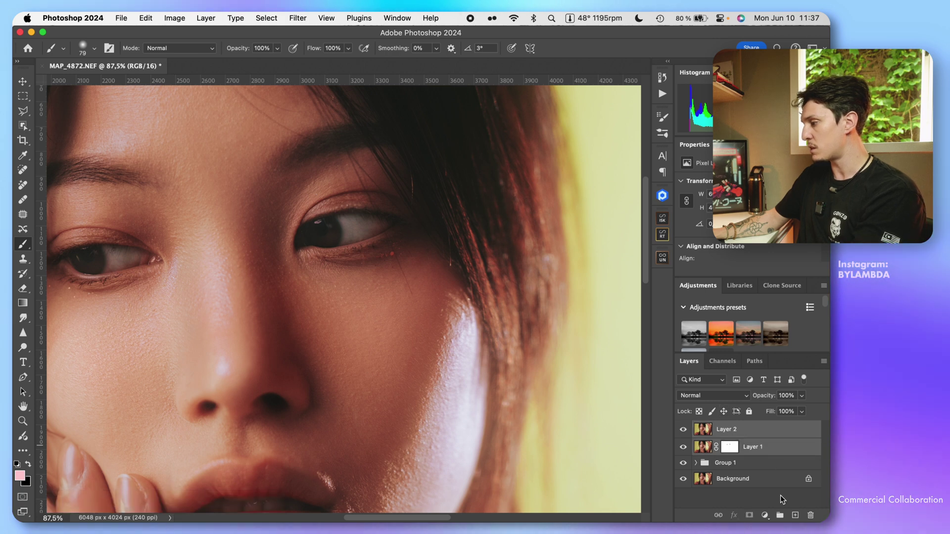
key(super+g)
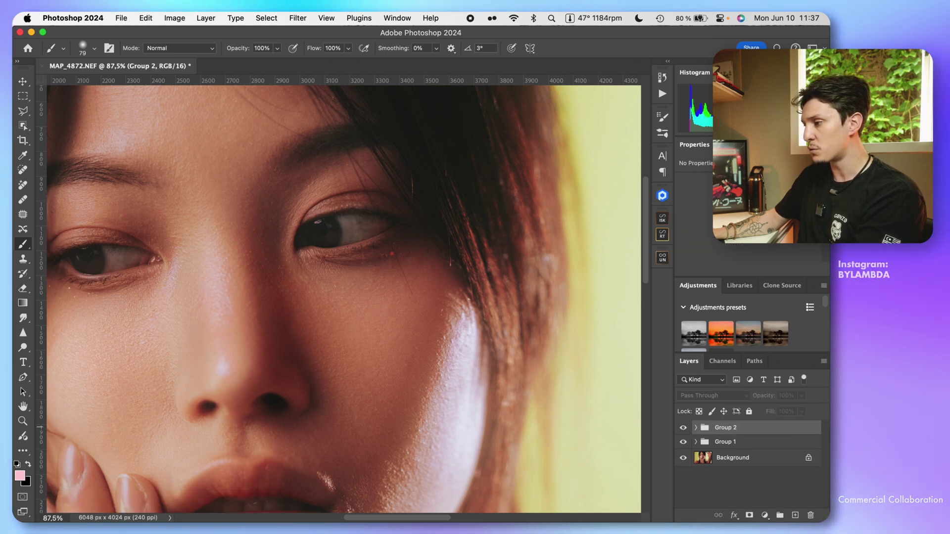
scroll(416, 323, left, 5)
key(super+0)
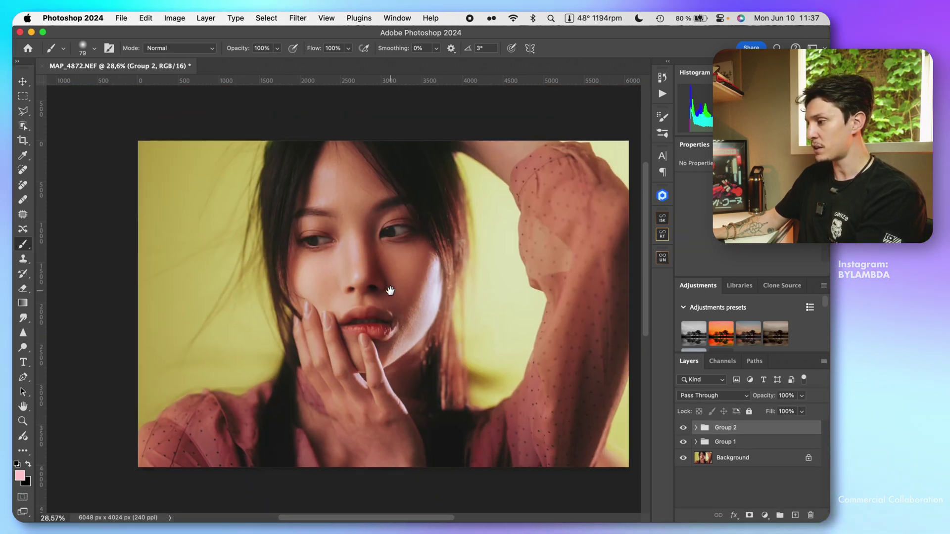